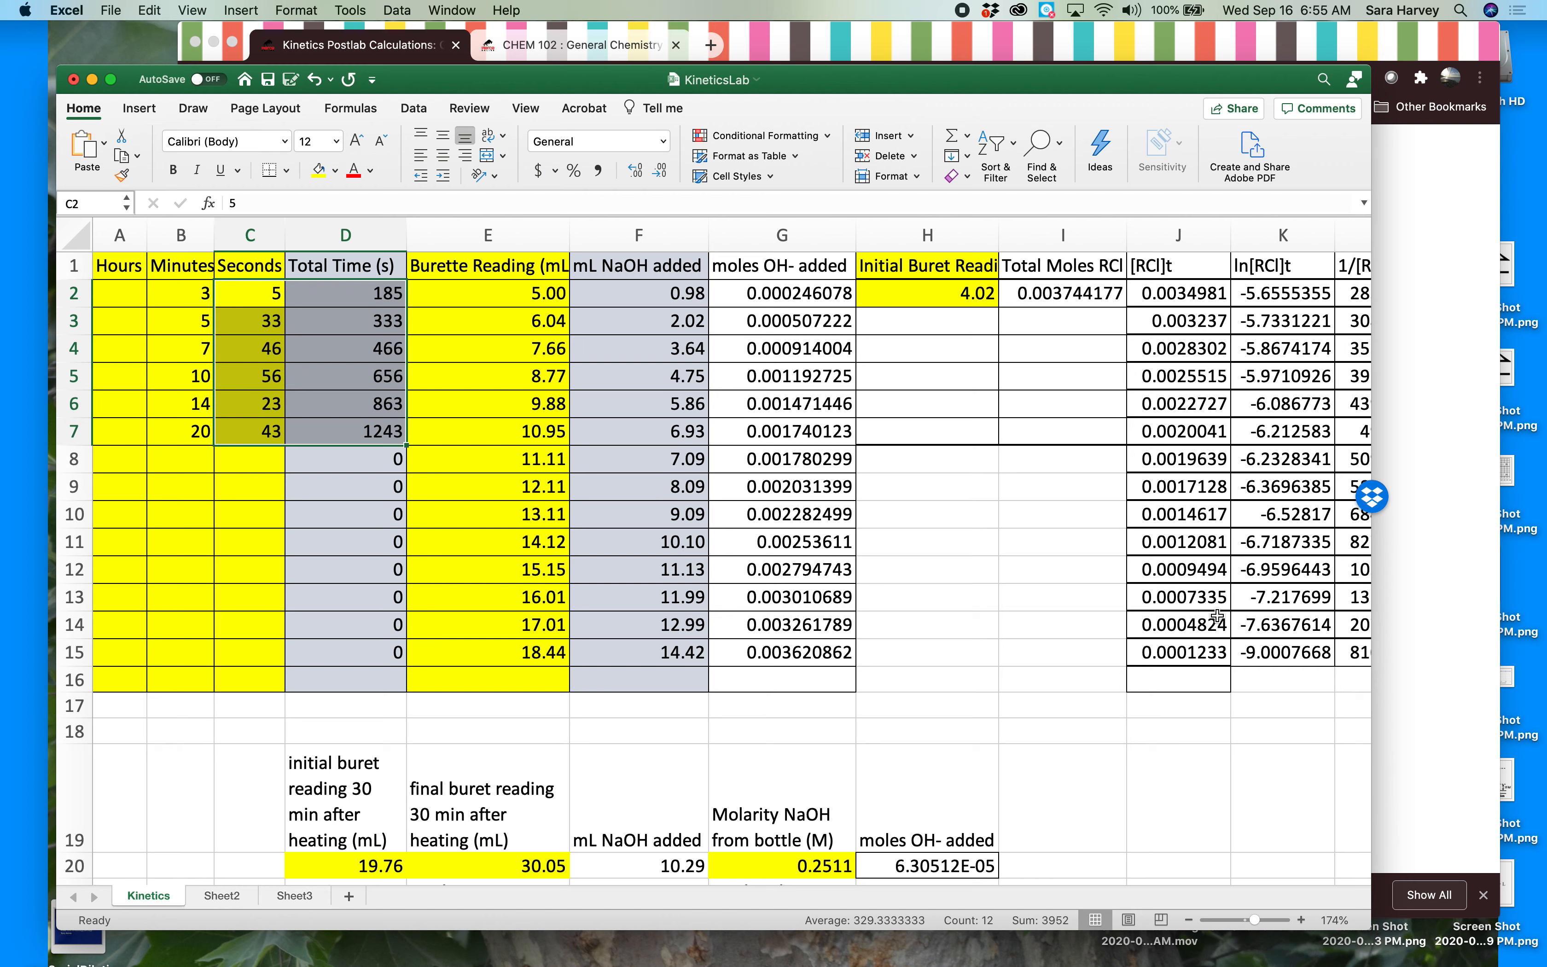
- Insert a markers-only scatter chart of [RCl]t (J2:J7) against Total Time (D2:D7)
{"action": "left_click", "coordinate": [1124, 799]}
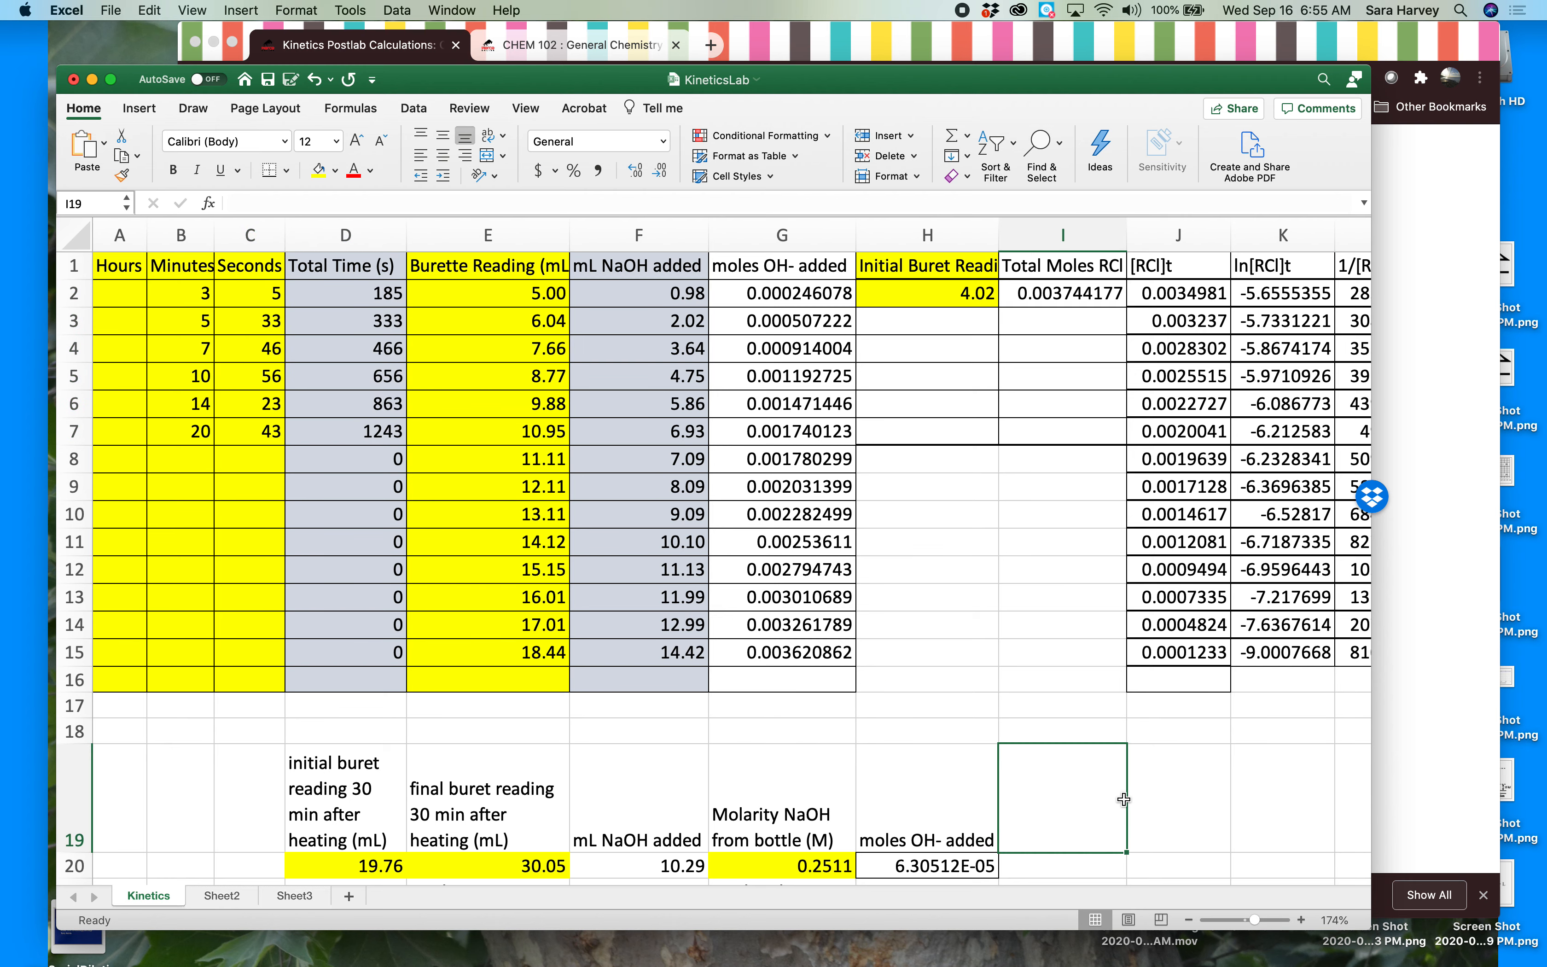
{"action": "left_click_drag", "start_coordinate": [359, 296], "coordinate": [349, 437]}
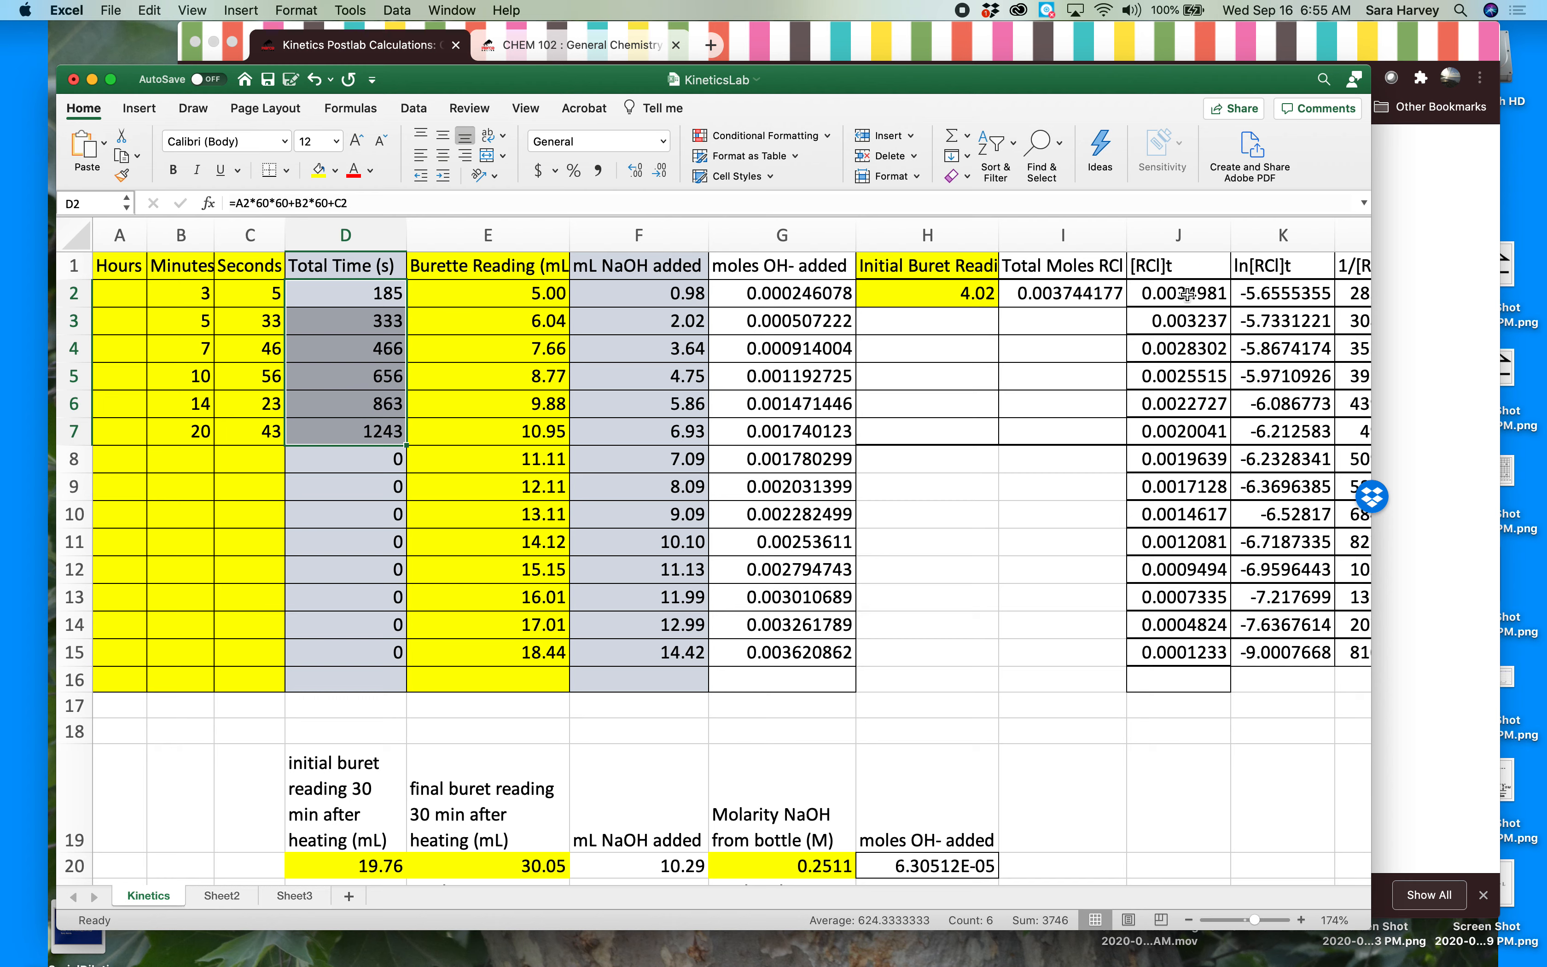
{"action": "left_click_drag", "start_coordinate": [1186, 294], "coordinate": [1197, 425]}
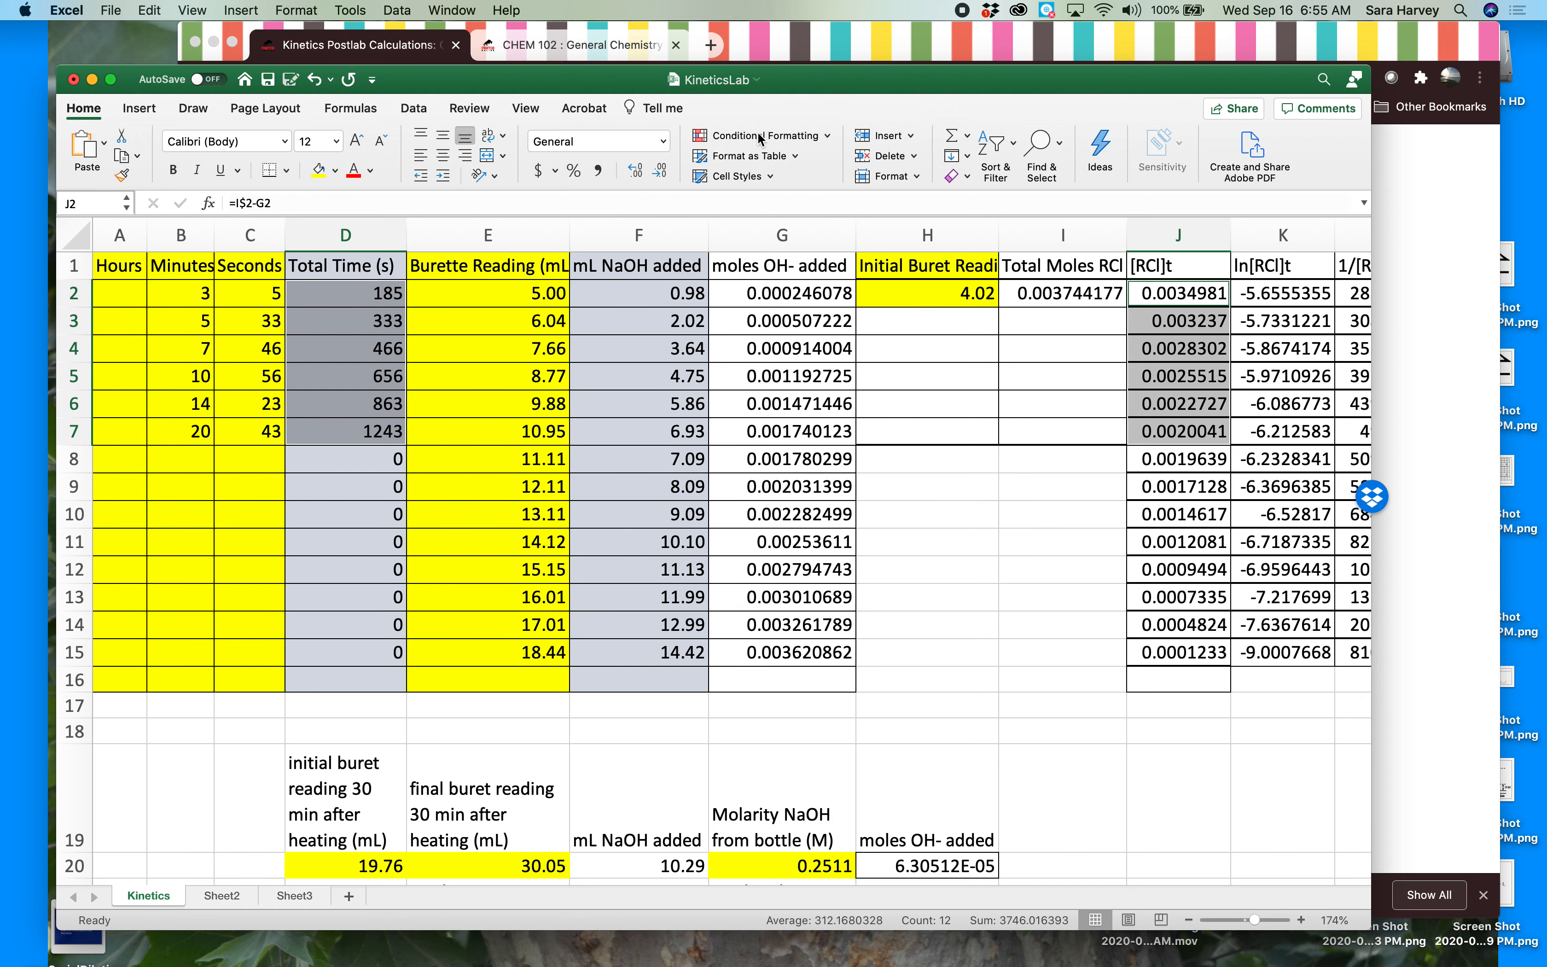
{"action": "left_click_drag", "start_coordinate": [829, 69], "coordinate": [783, 26]}
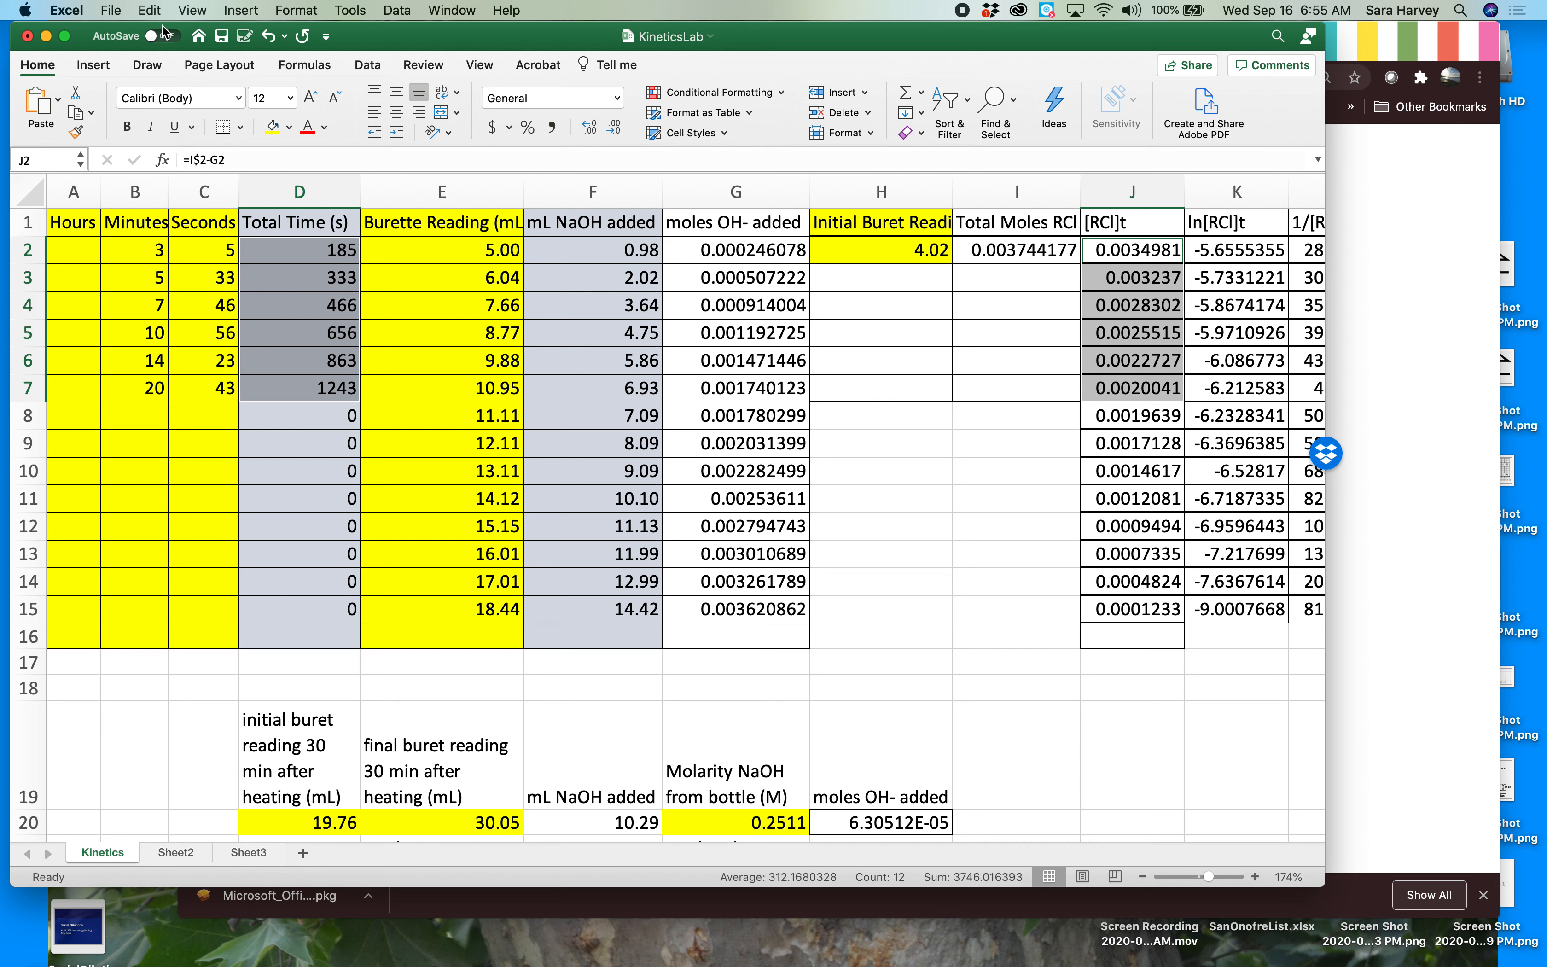
{"action": "left_click", "coordinate": [97, 64]}
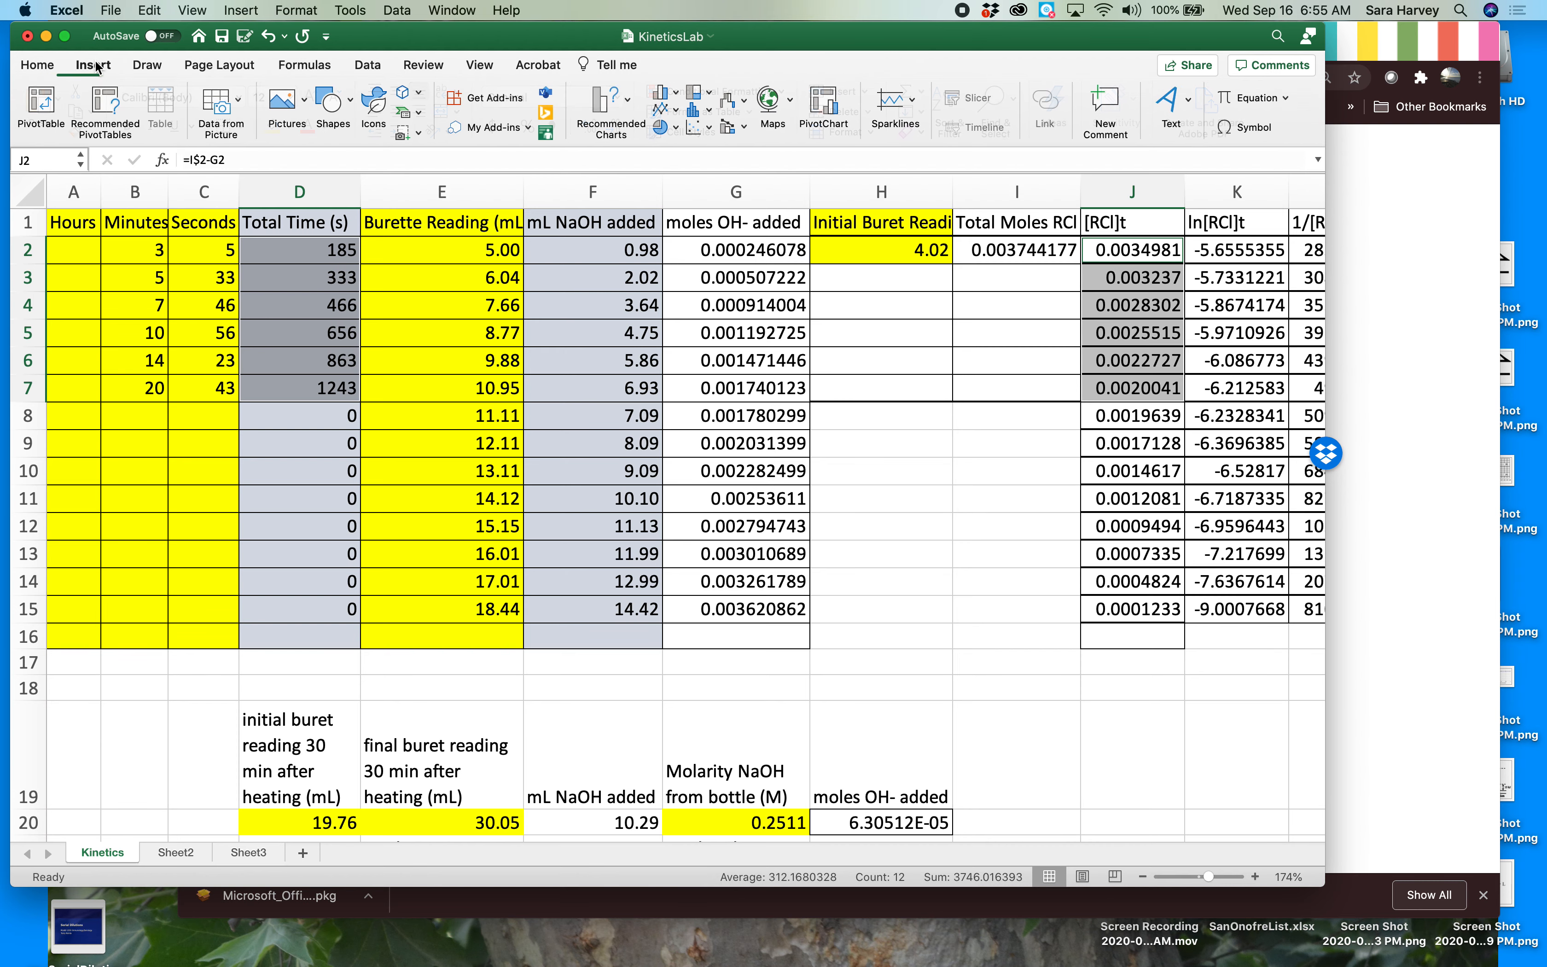
{"action": "left_click", "coordinate": [701, 131]}
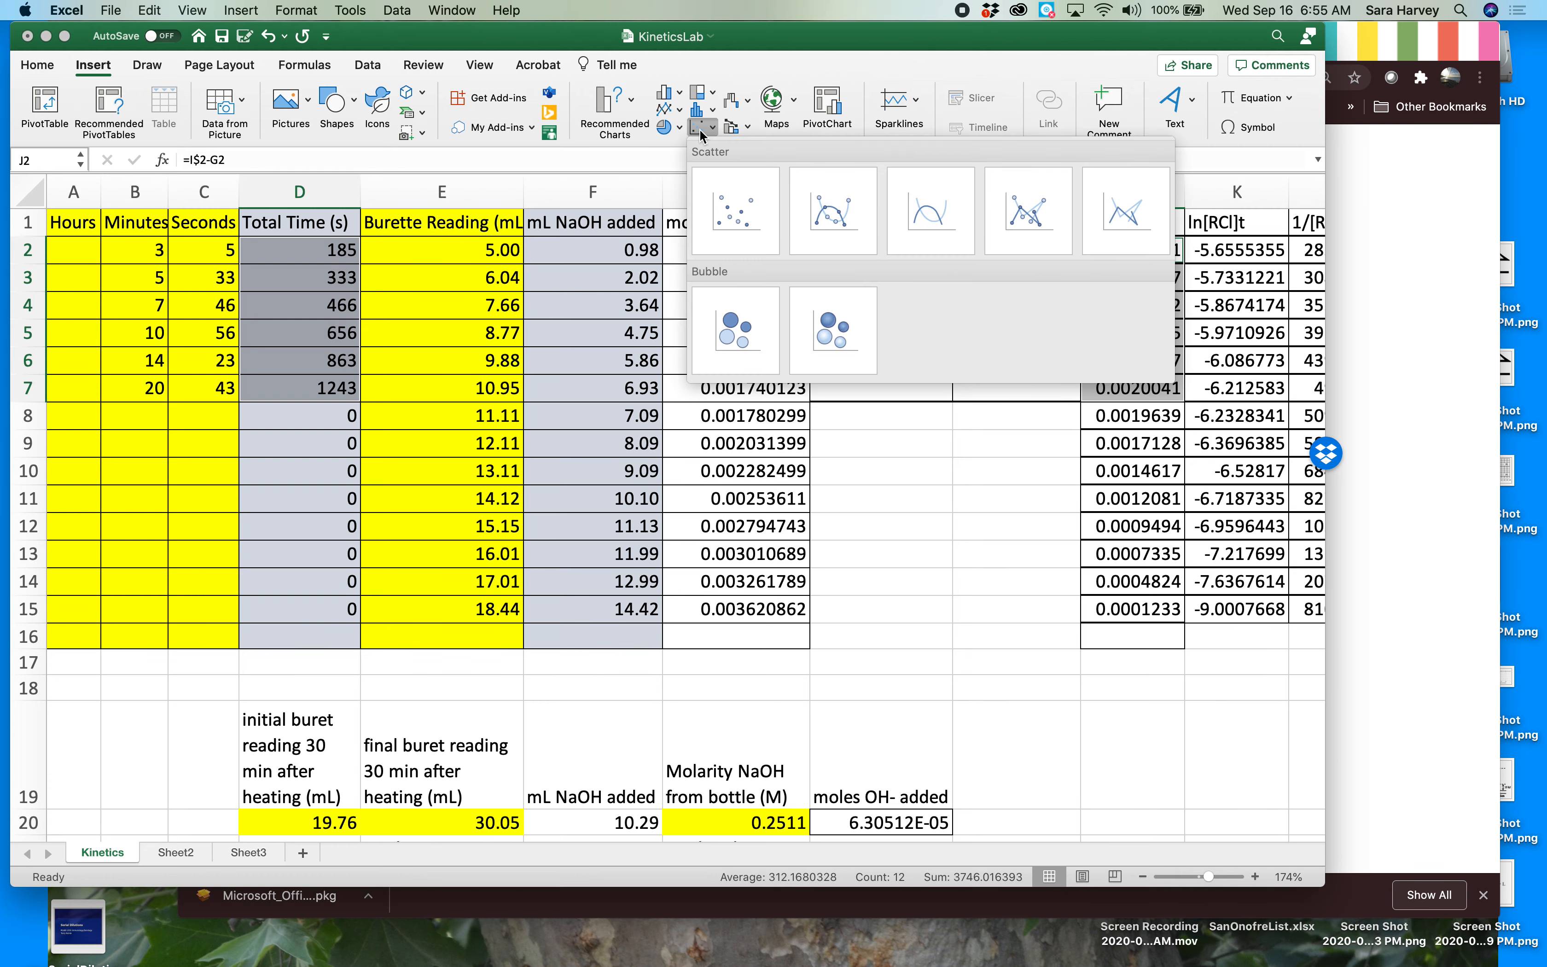
{"action": "left_click", "coordinate": [726, 206]}
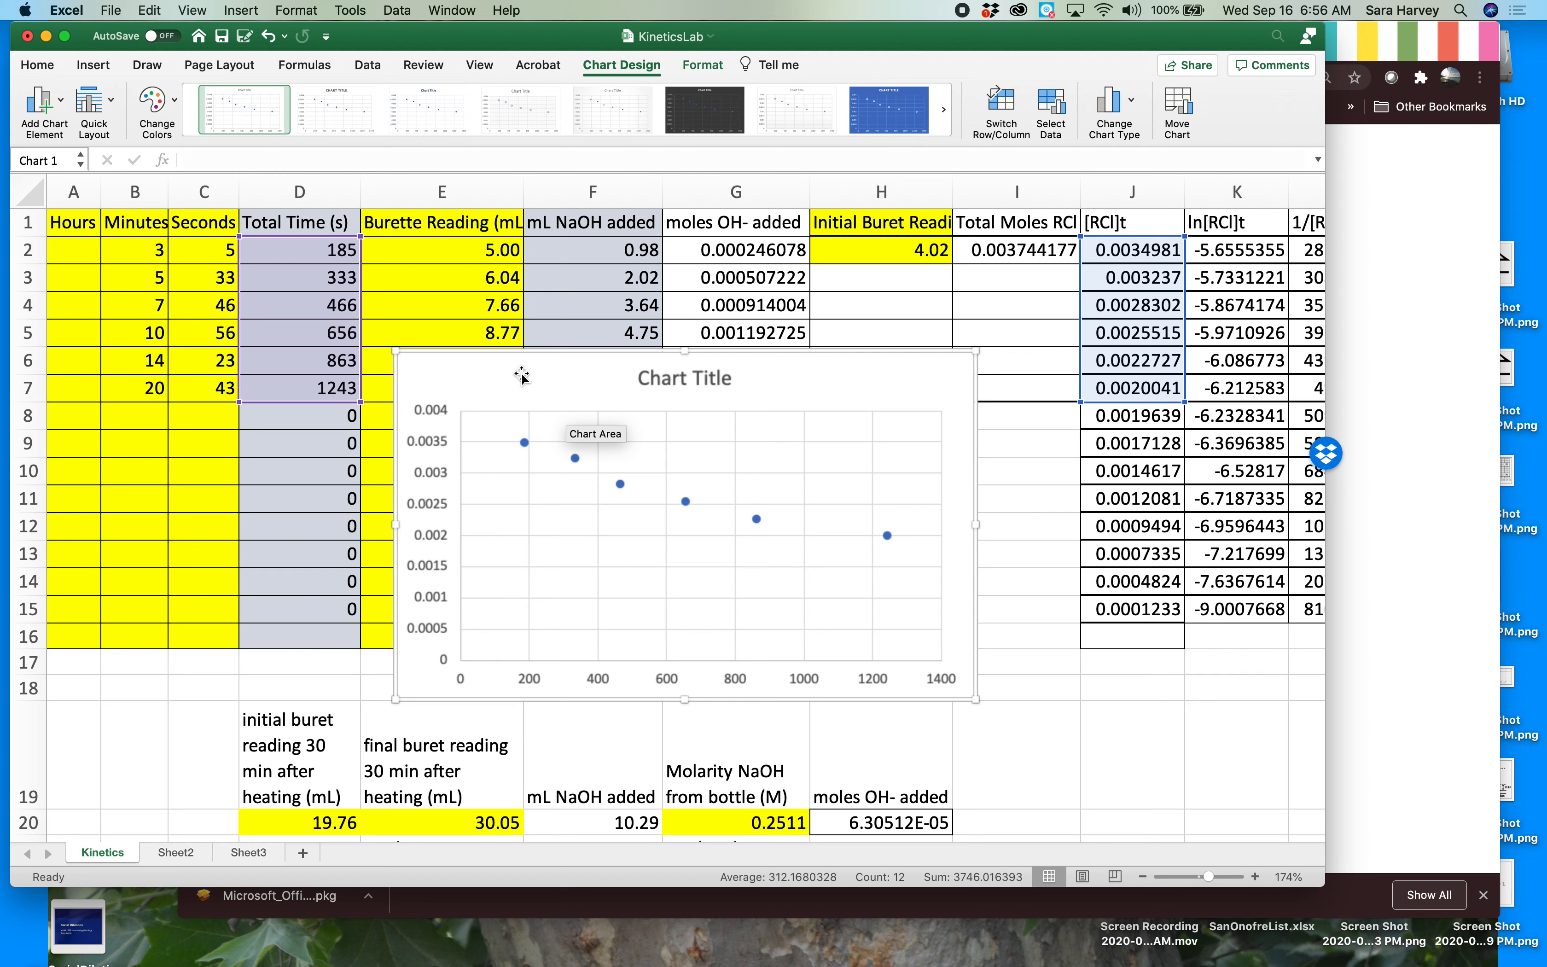
- Apply a quick layout with axis titles to the scatter chart and delete the Series1 legend
{"action": "left_click", "coordinate": [110, 112]}
{"action": "left_click", "coordinate": [108, 164]}
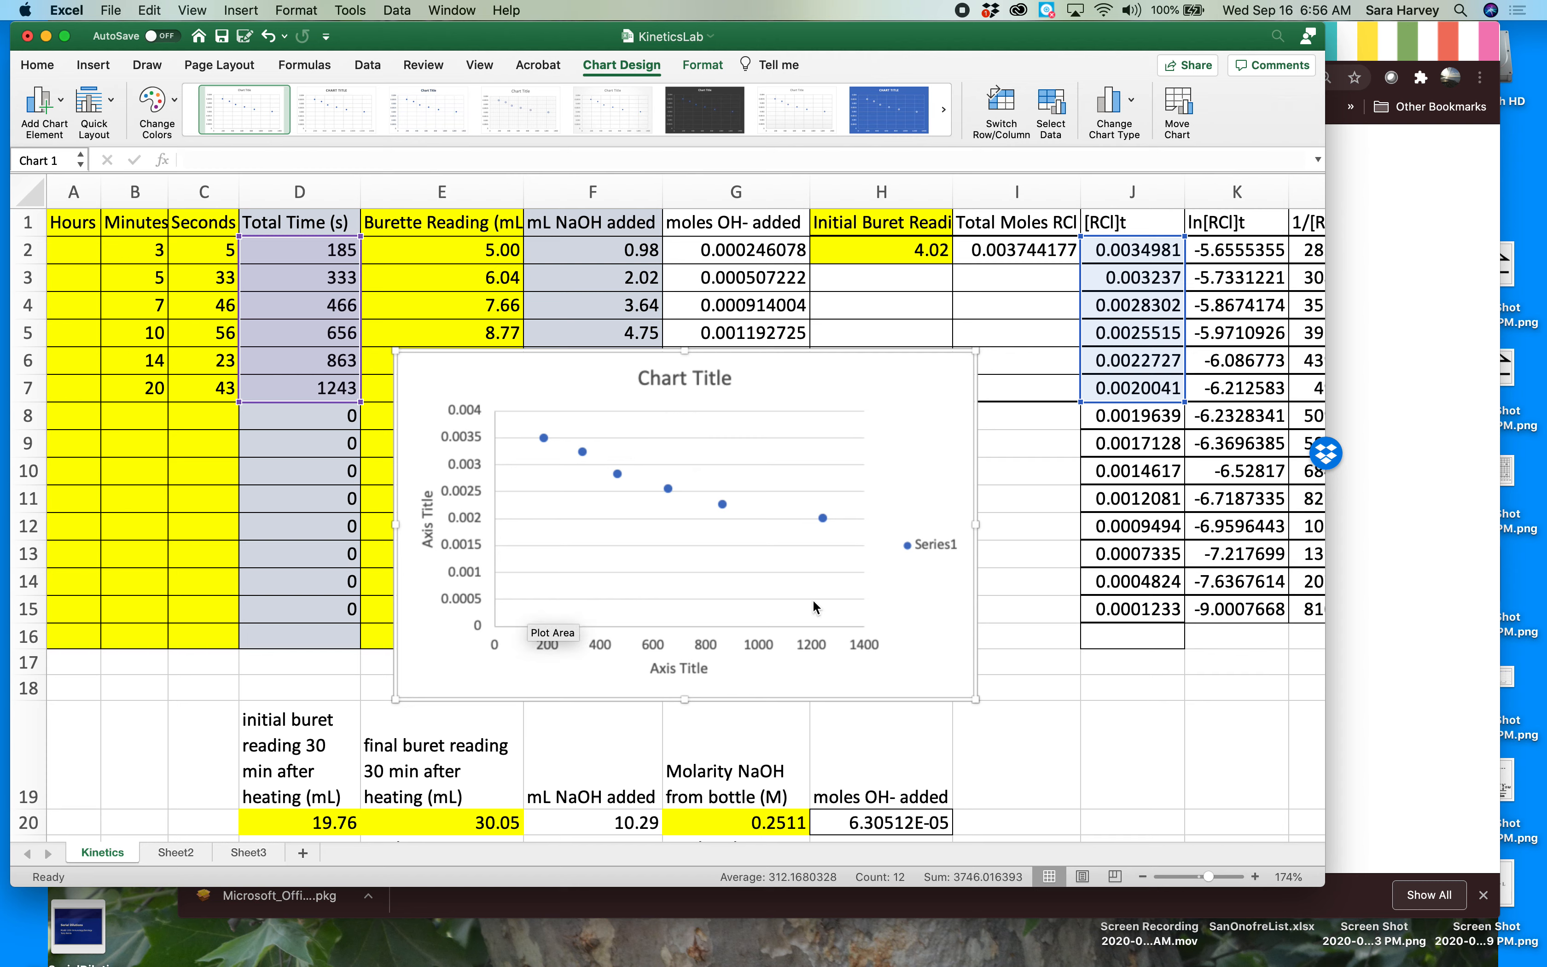
{"action": "left_click", "coordinate": [927, 541]}
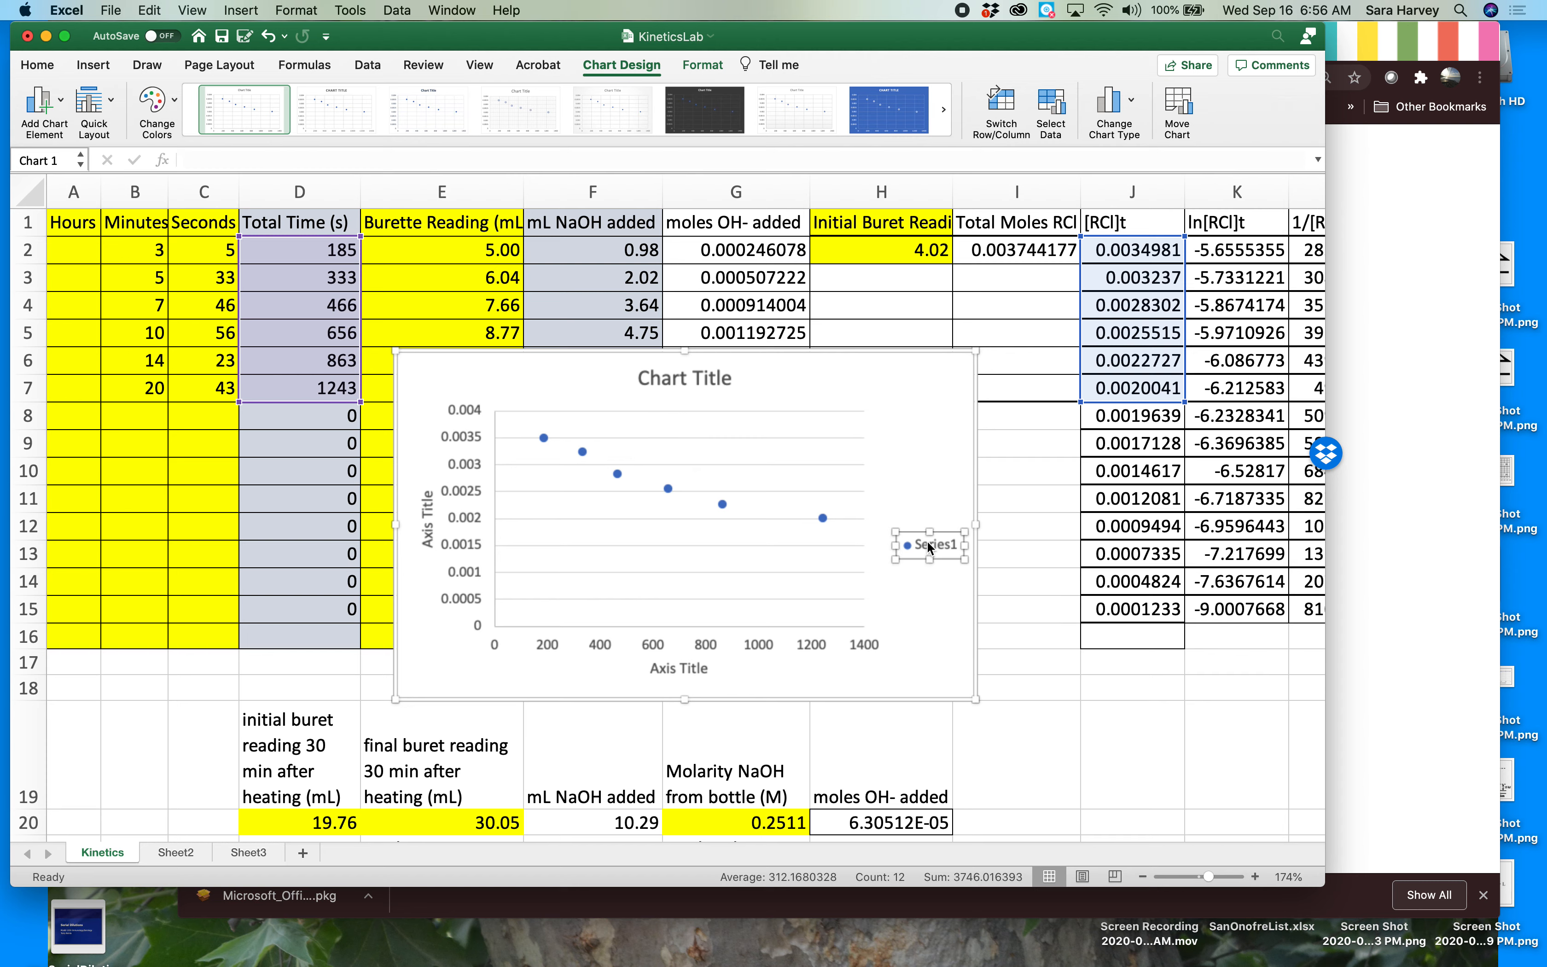
{"action": "key", "text": "Delete"}
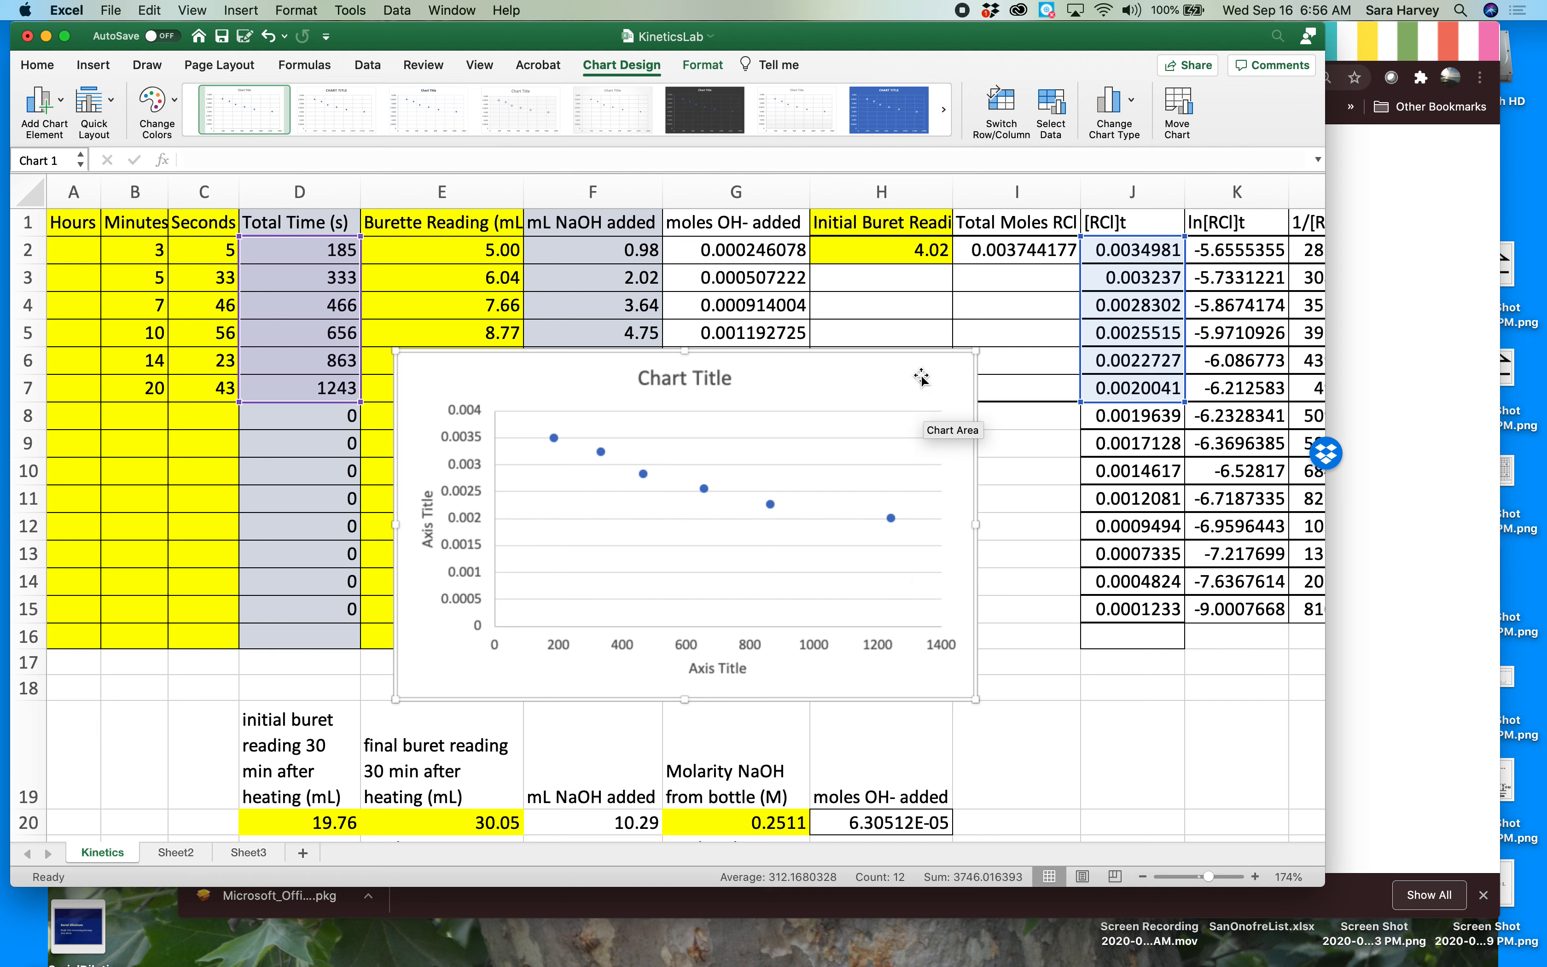
- Add a linear trendline showing its equation and R-squared value, and move the equation label above the line
{"action": "right_click", "coordinate": [704, 490]}
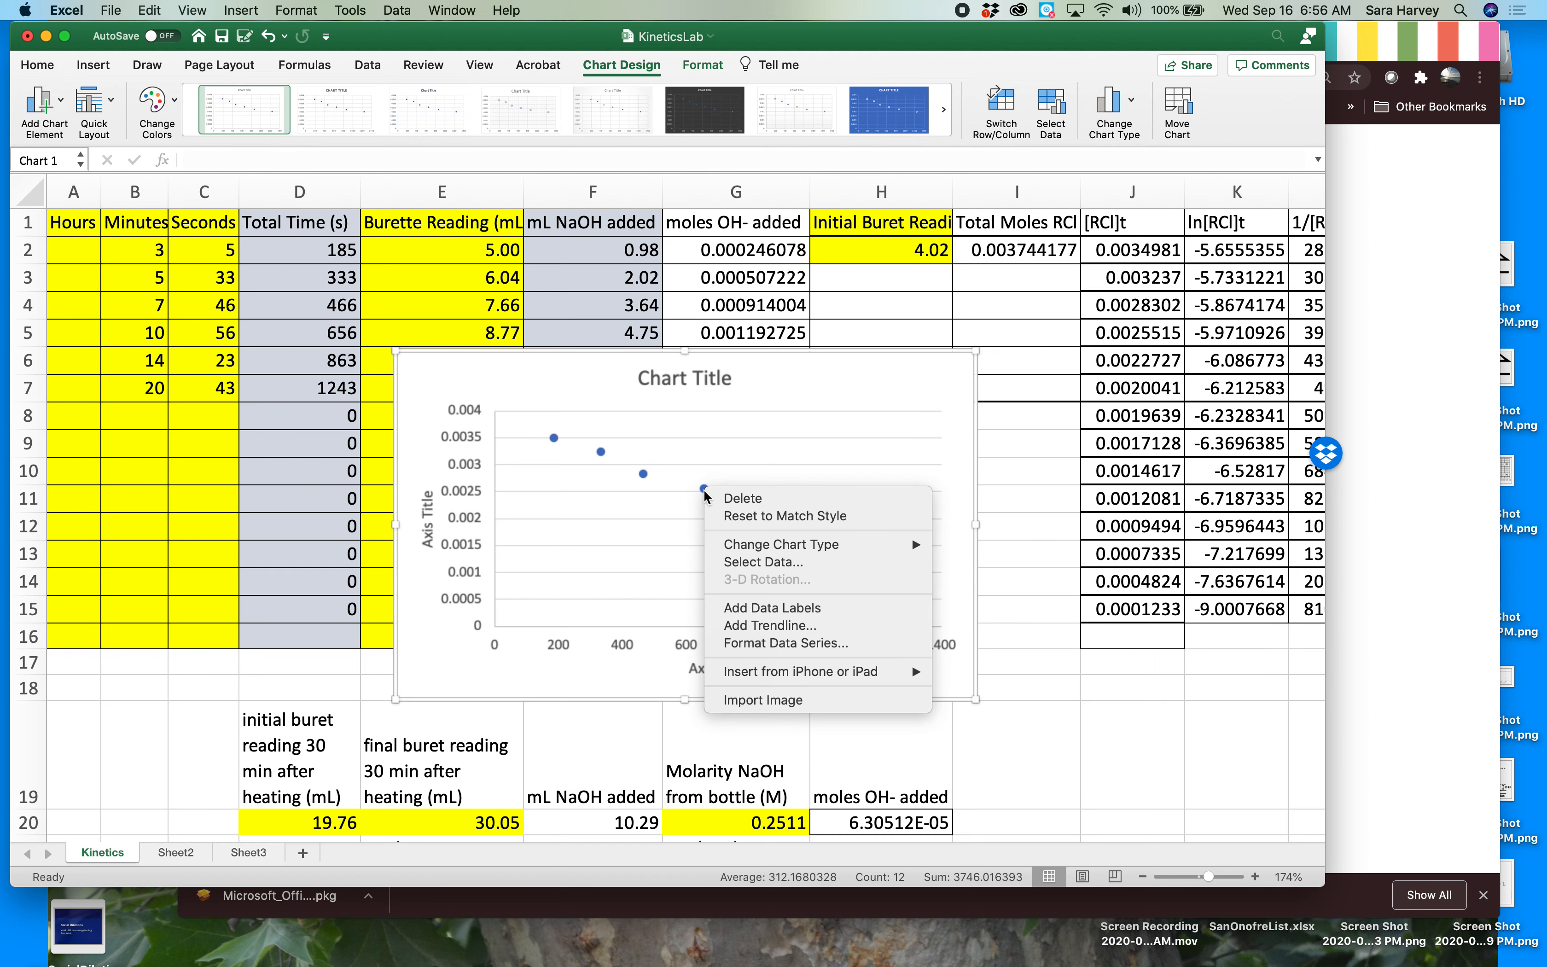
{"action": "left_click", "coordinate": [772, 625]}
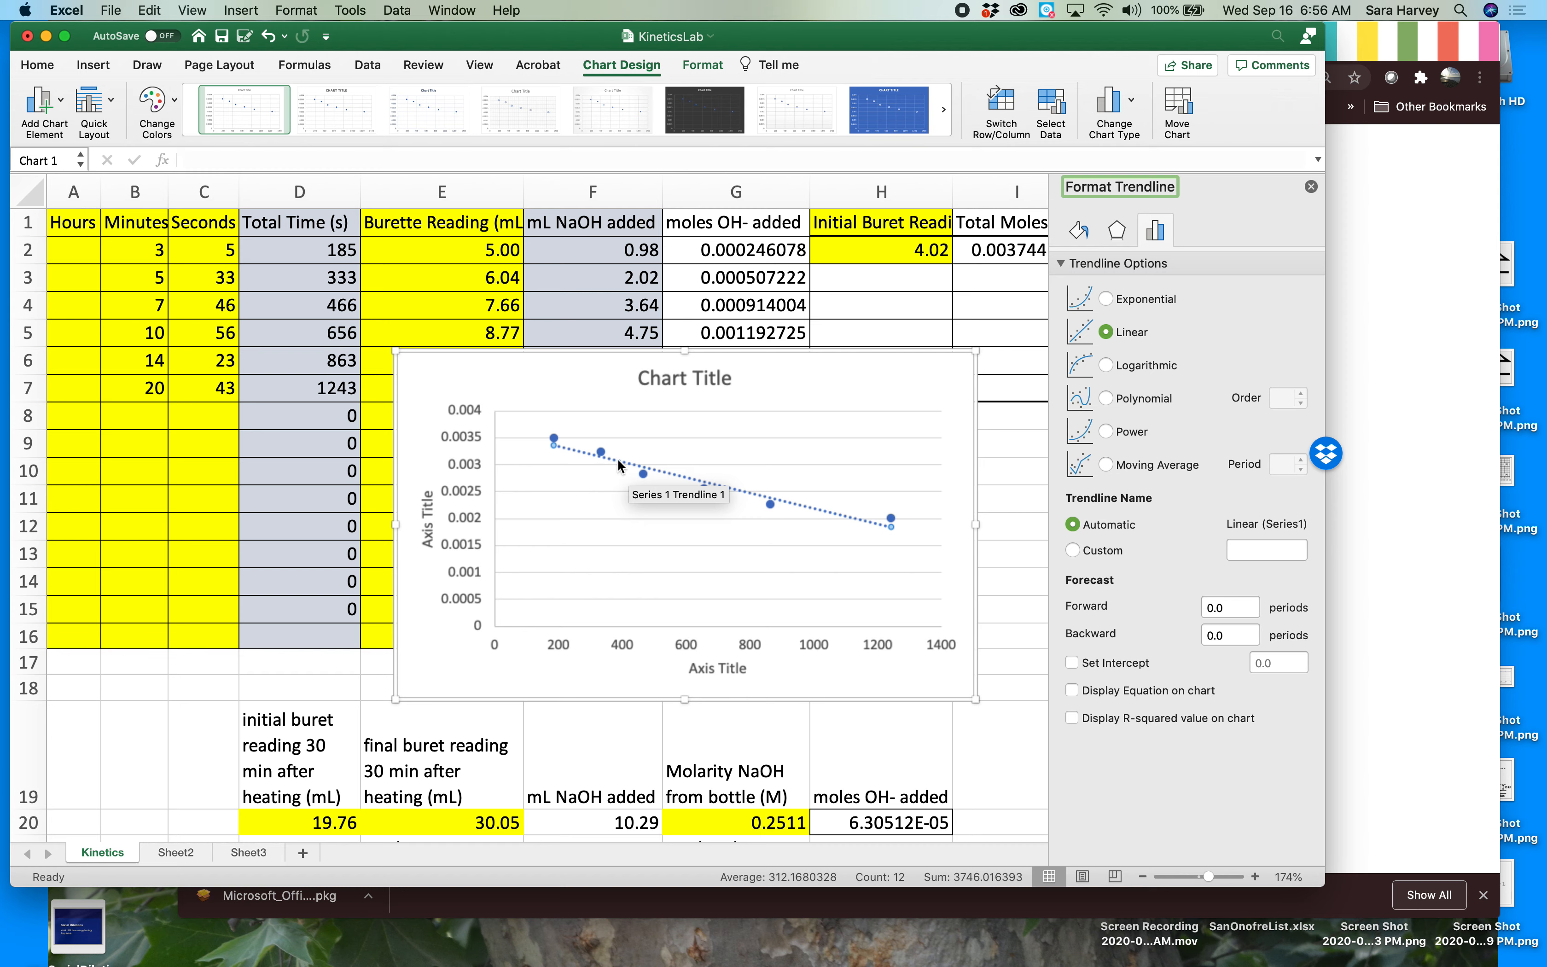
{"action": "left_click", "coordinate": [1085, 690]}
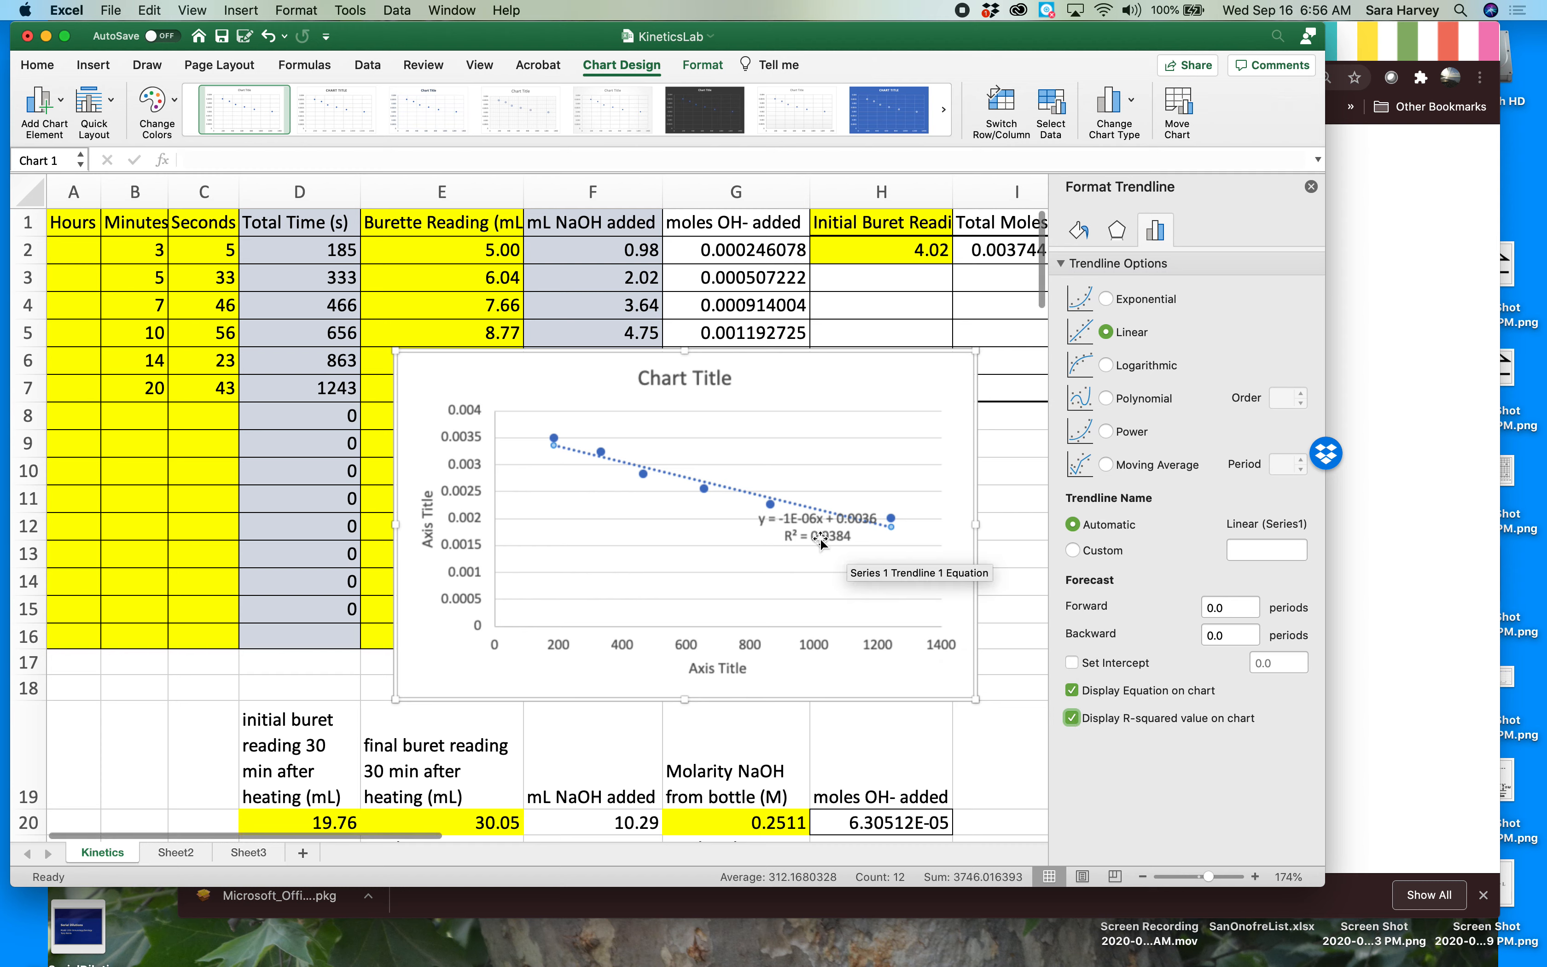
{"action": "left_click", "coordinate": [819, 537]}
{"action": "left_click_drag", "start_coordinate": [818, 536], "coordinate": [811, 471]}
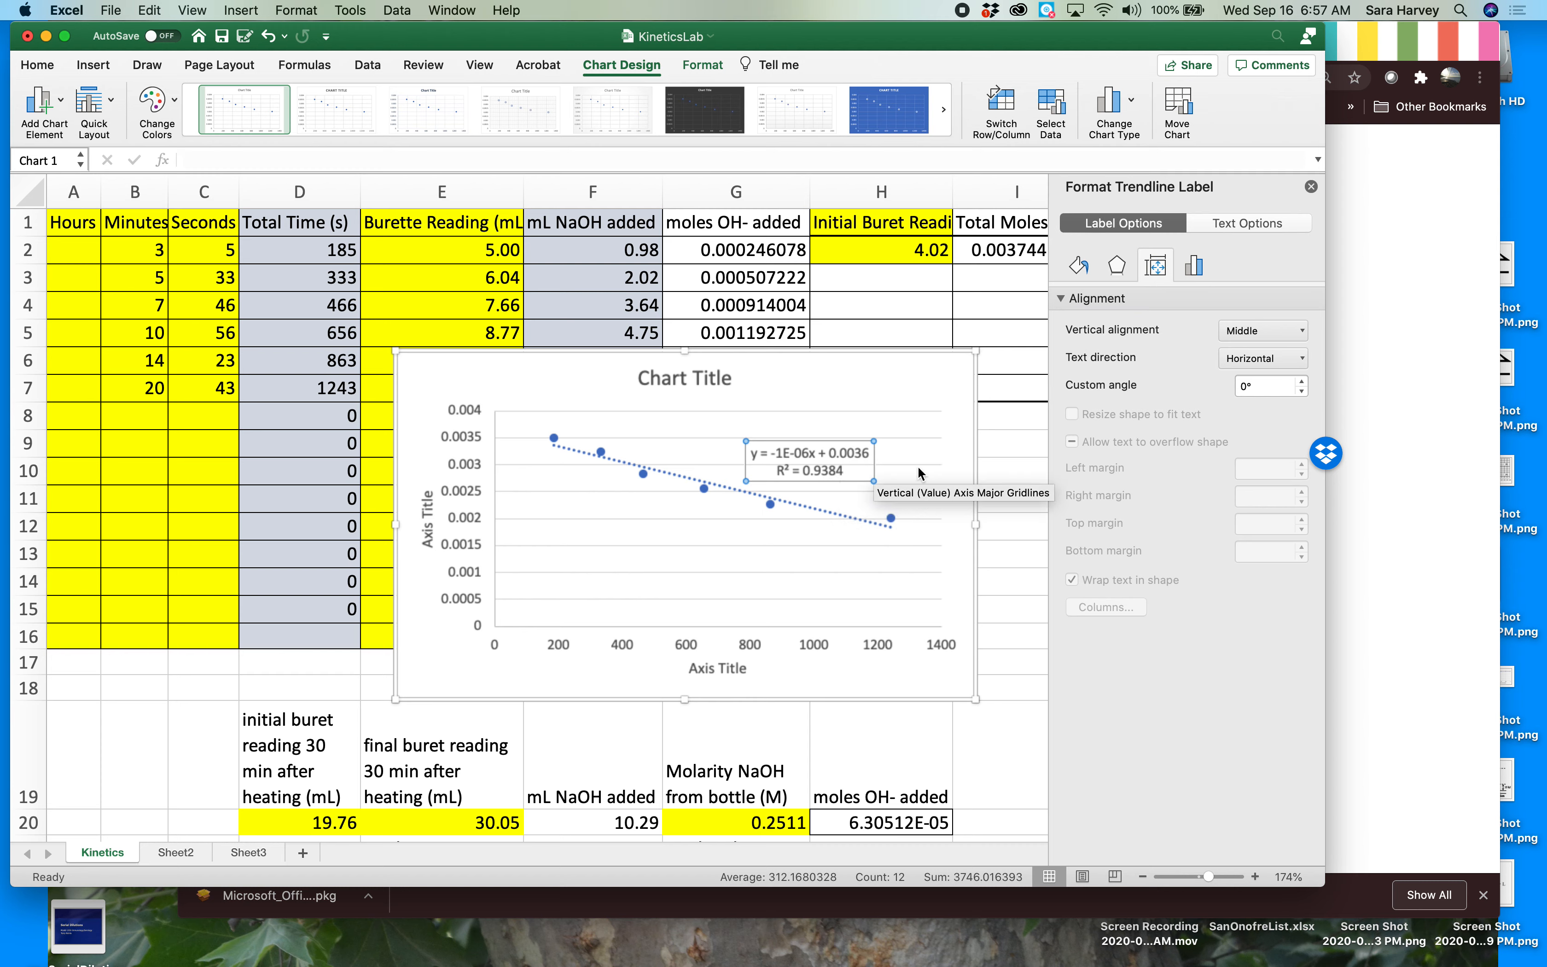
- Format the trendline label's numbers as Scientific with 2 decimal places and highlight the slope in the equation
{"action": "left_click_drag", "start_coordinate": [772, 453], "coordinate": [828, 454]}
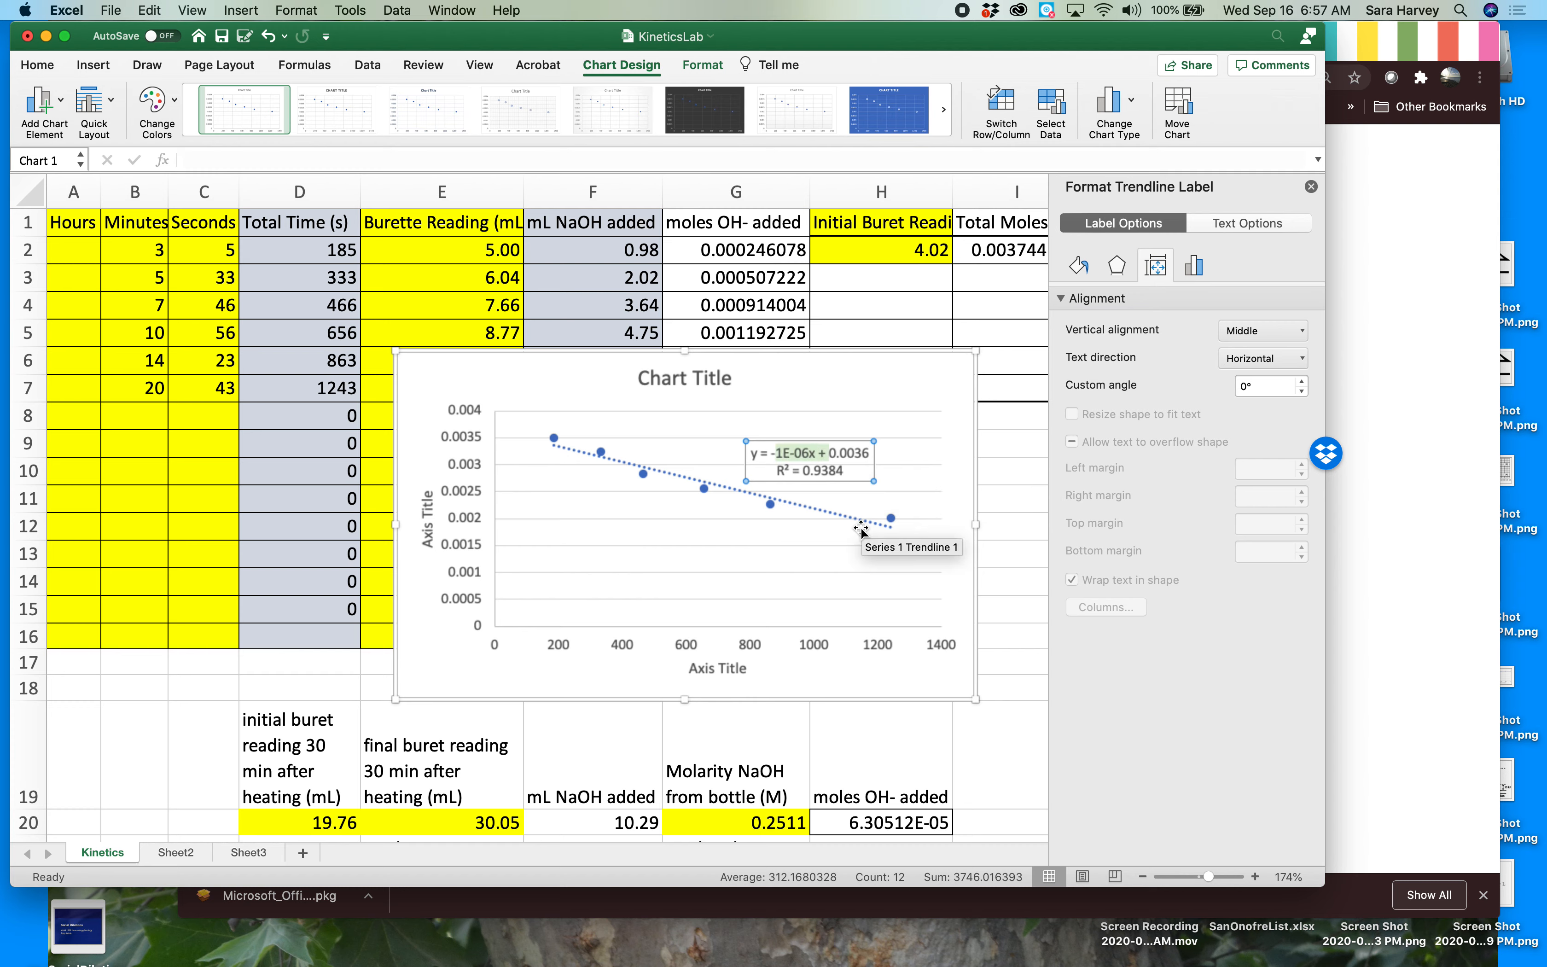
{"action": "right_click", "coordinate": [849, 485]}
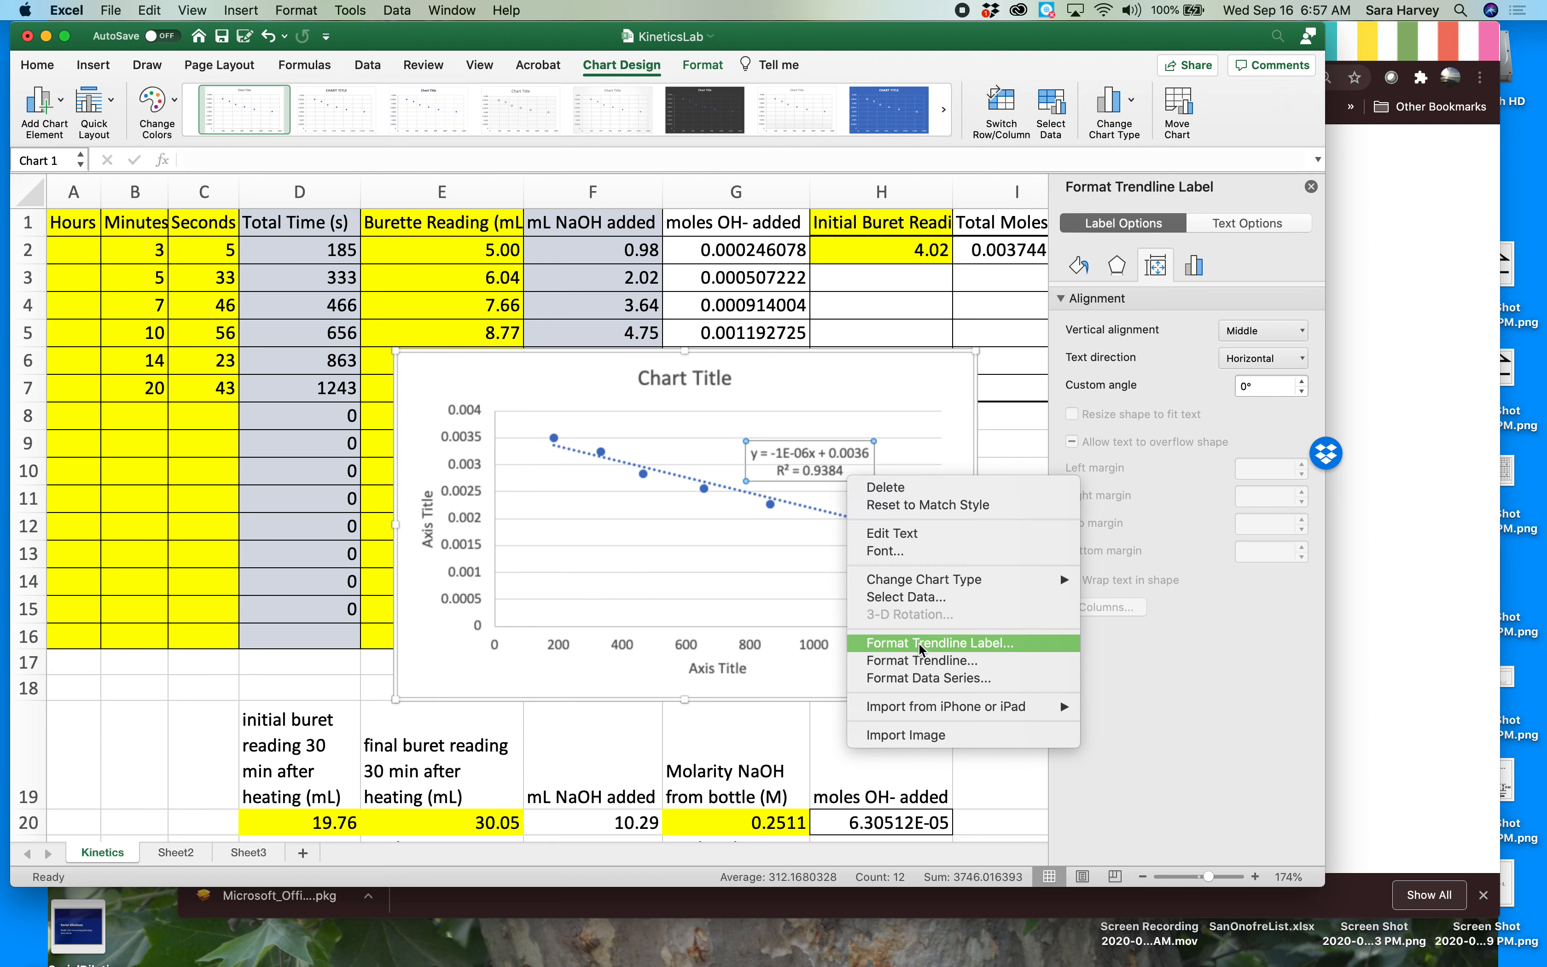
{"action": "left_click", "coordinate": [994, 644]}
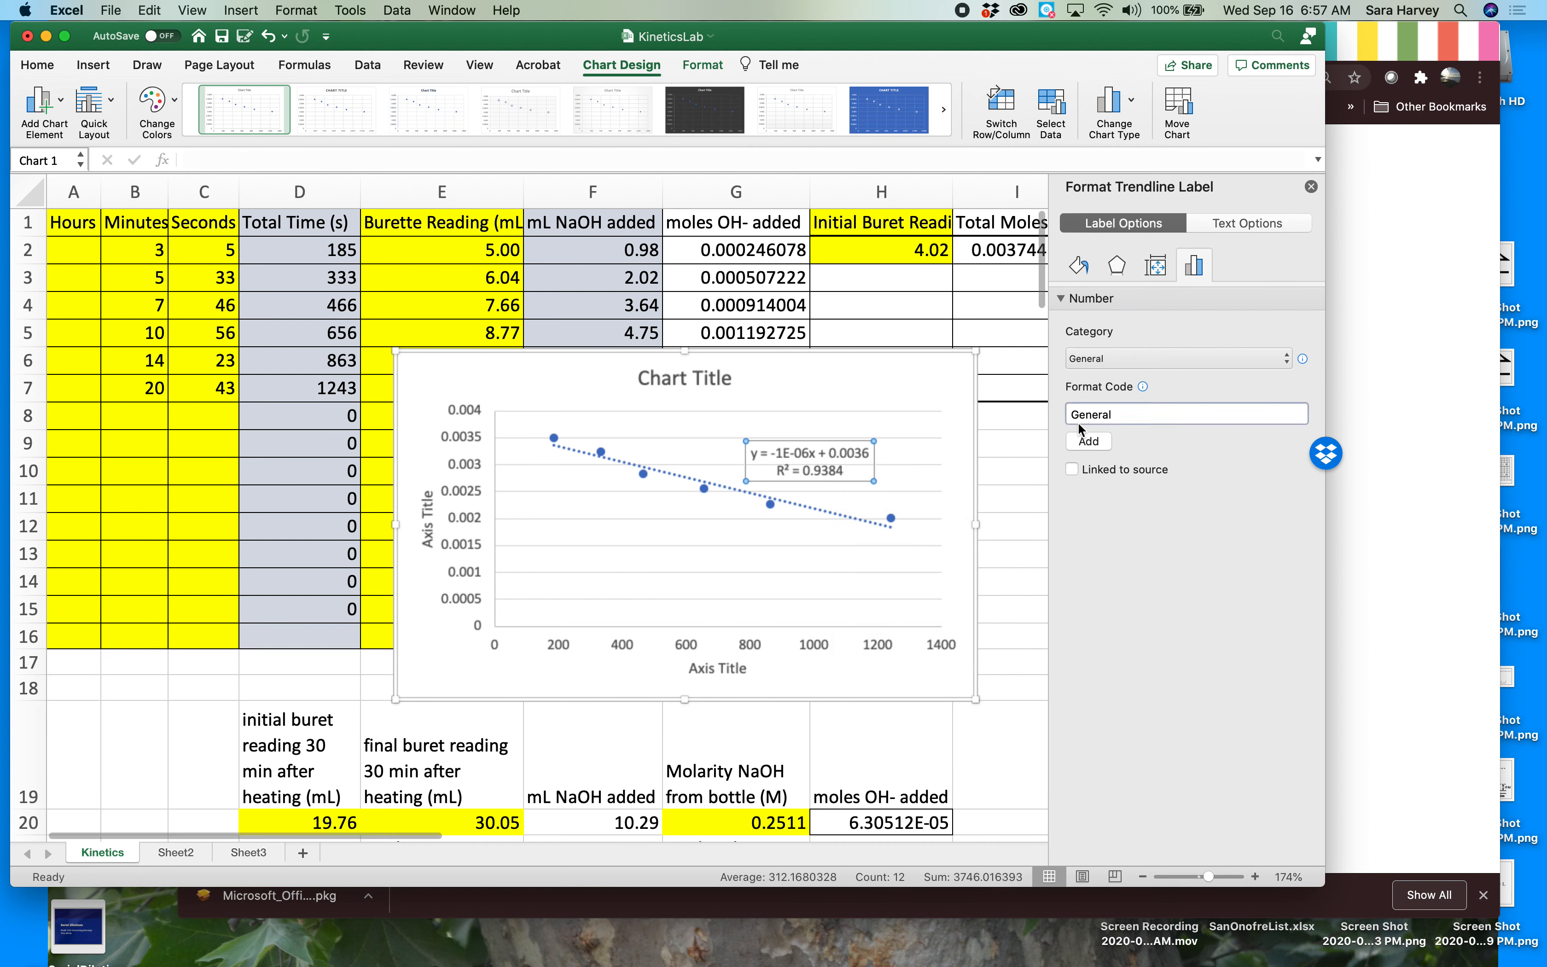
{"action": "left_click", "coordinate": [1149, 356]}
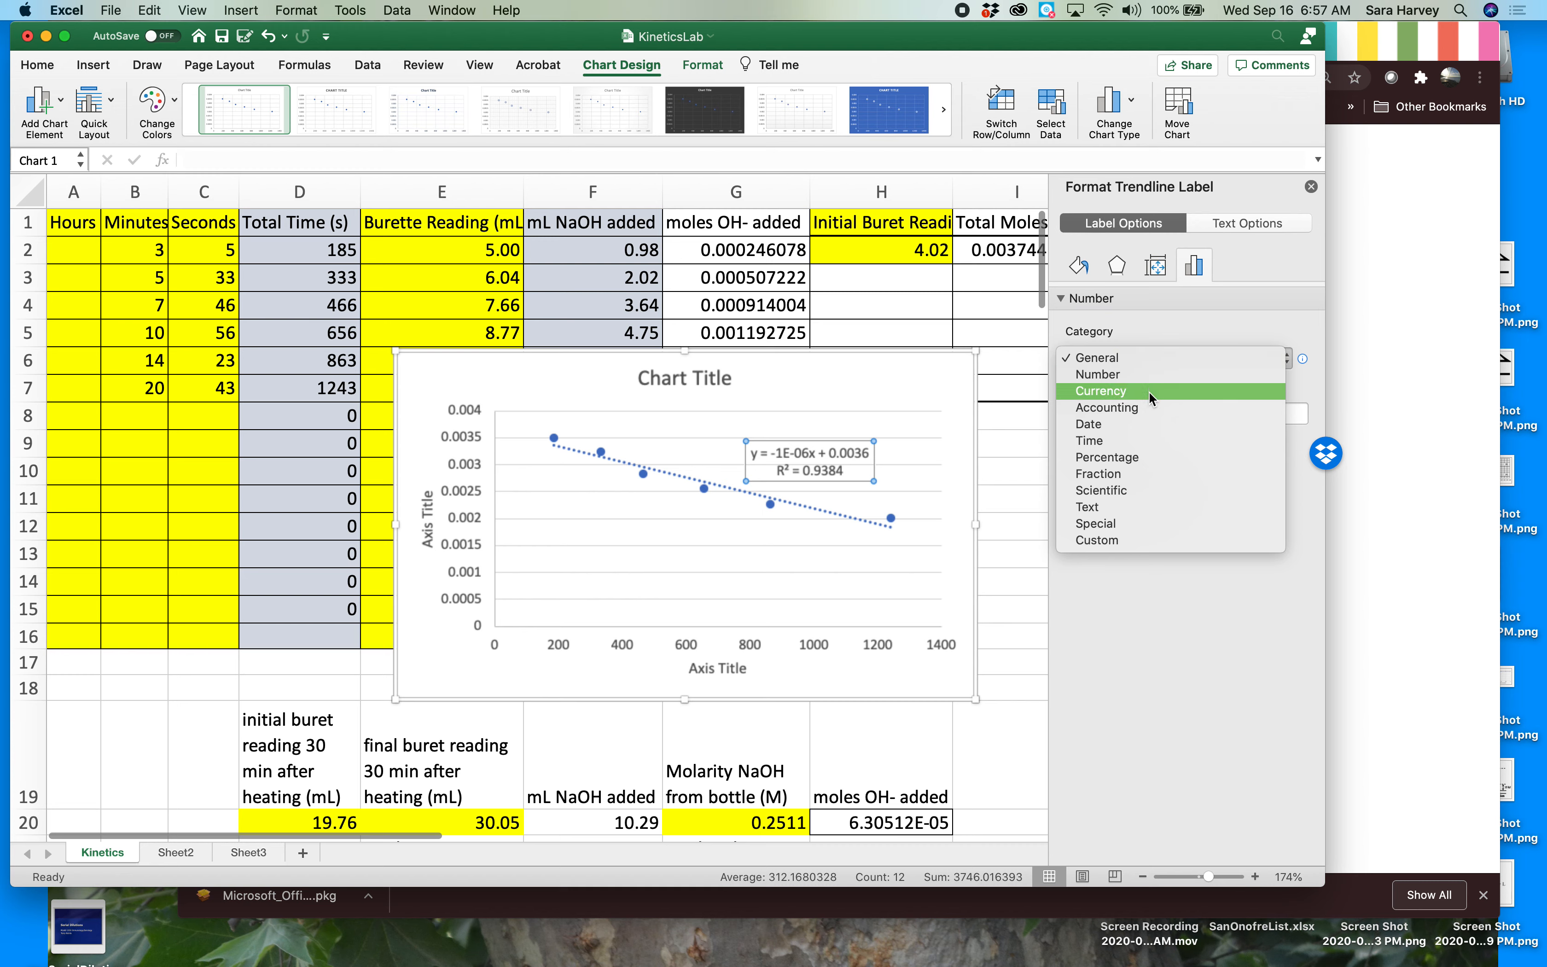
{"action": "left_click", "coordinate": [1144, 491]}
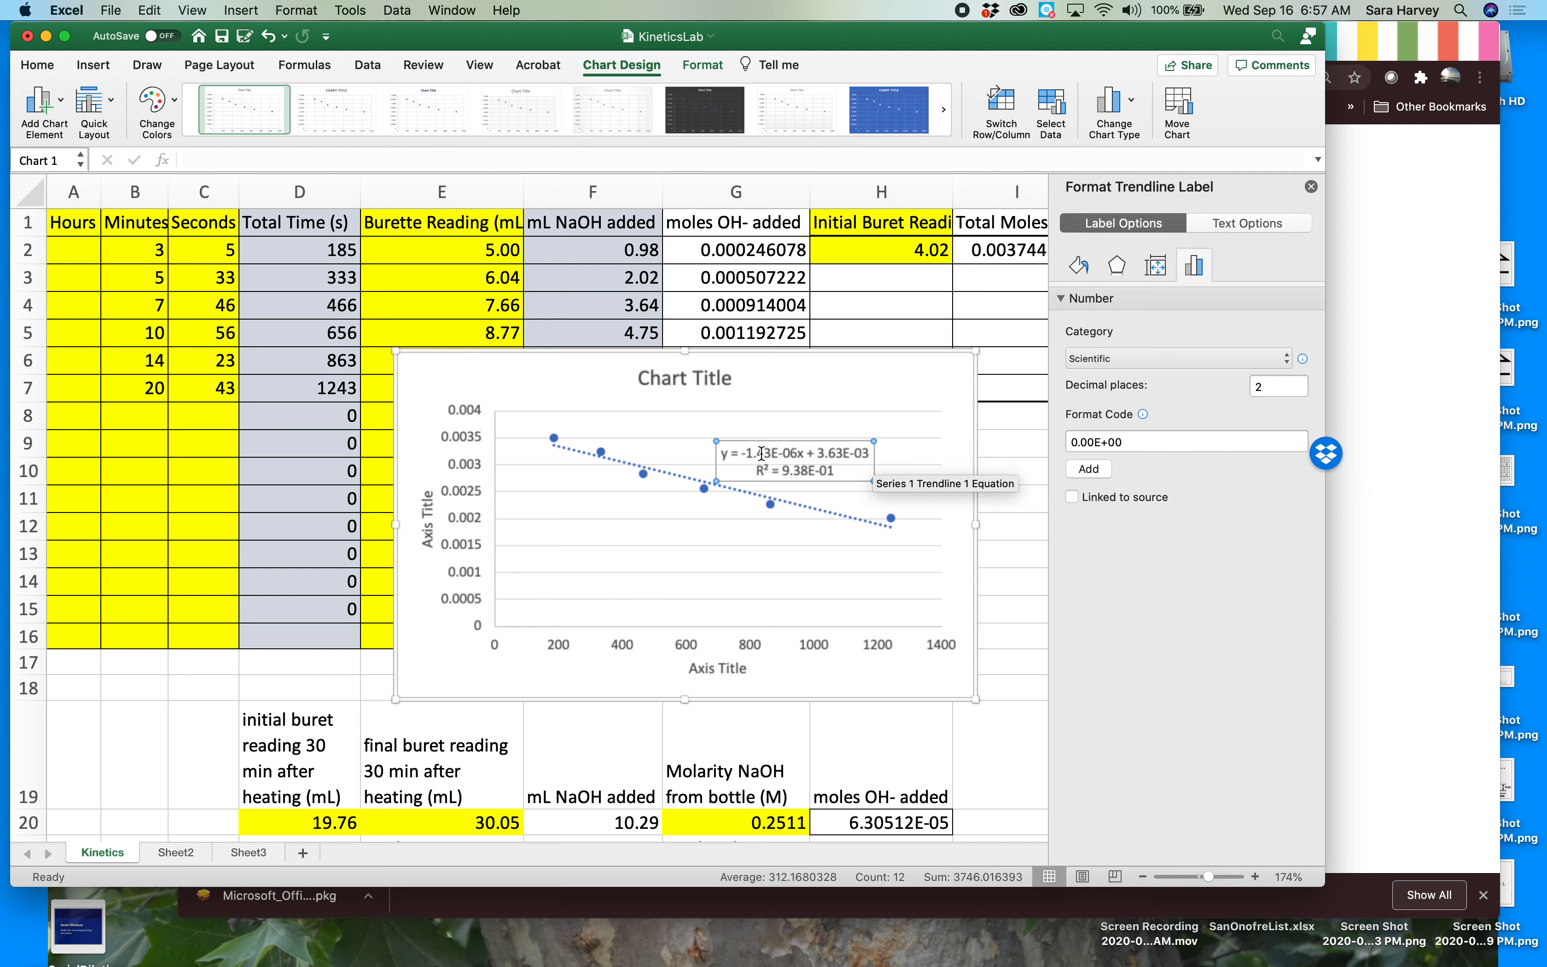
{"action": "left_click_drag", "start_coordinate": [740, 456], "coordinate": [764, 455]}
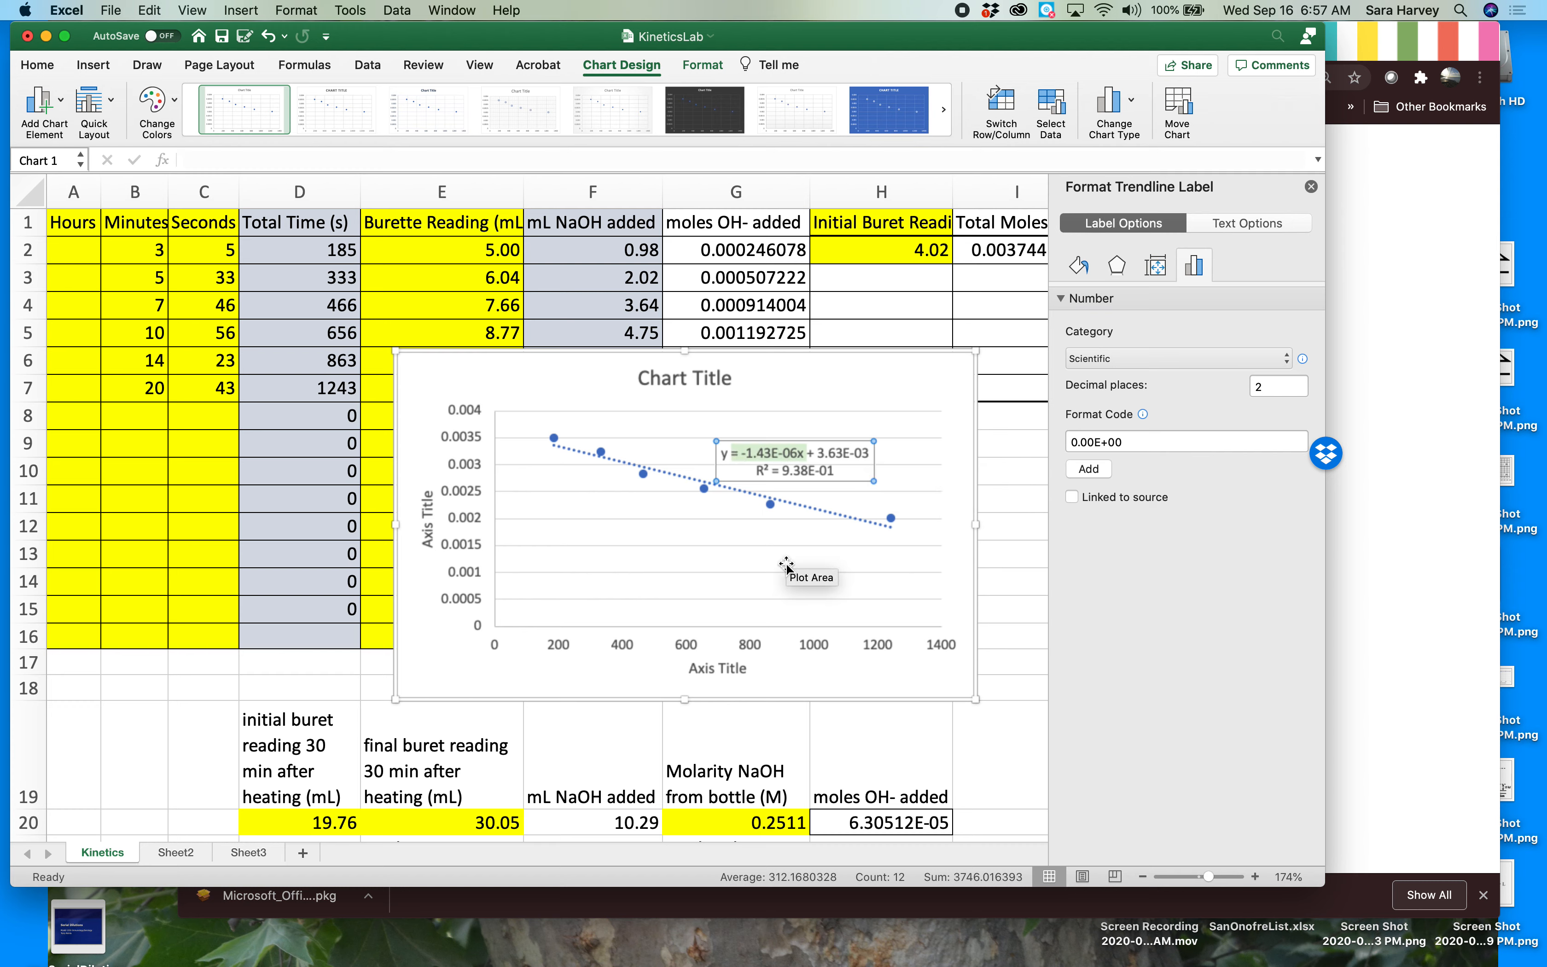
- Delete the horizontal major gridlines from the chart
{"action": "left_click", "coordinate": [787, 546]}
{"action": "left_click", "coordinate": [783, 545]}
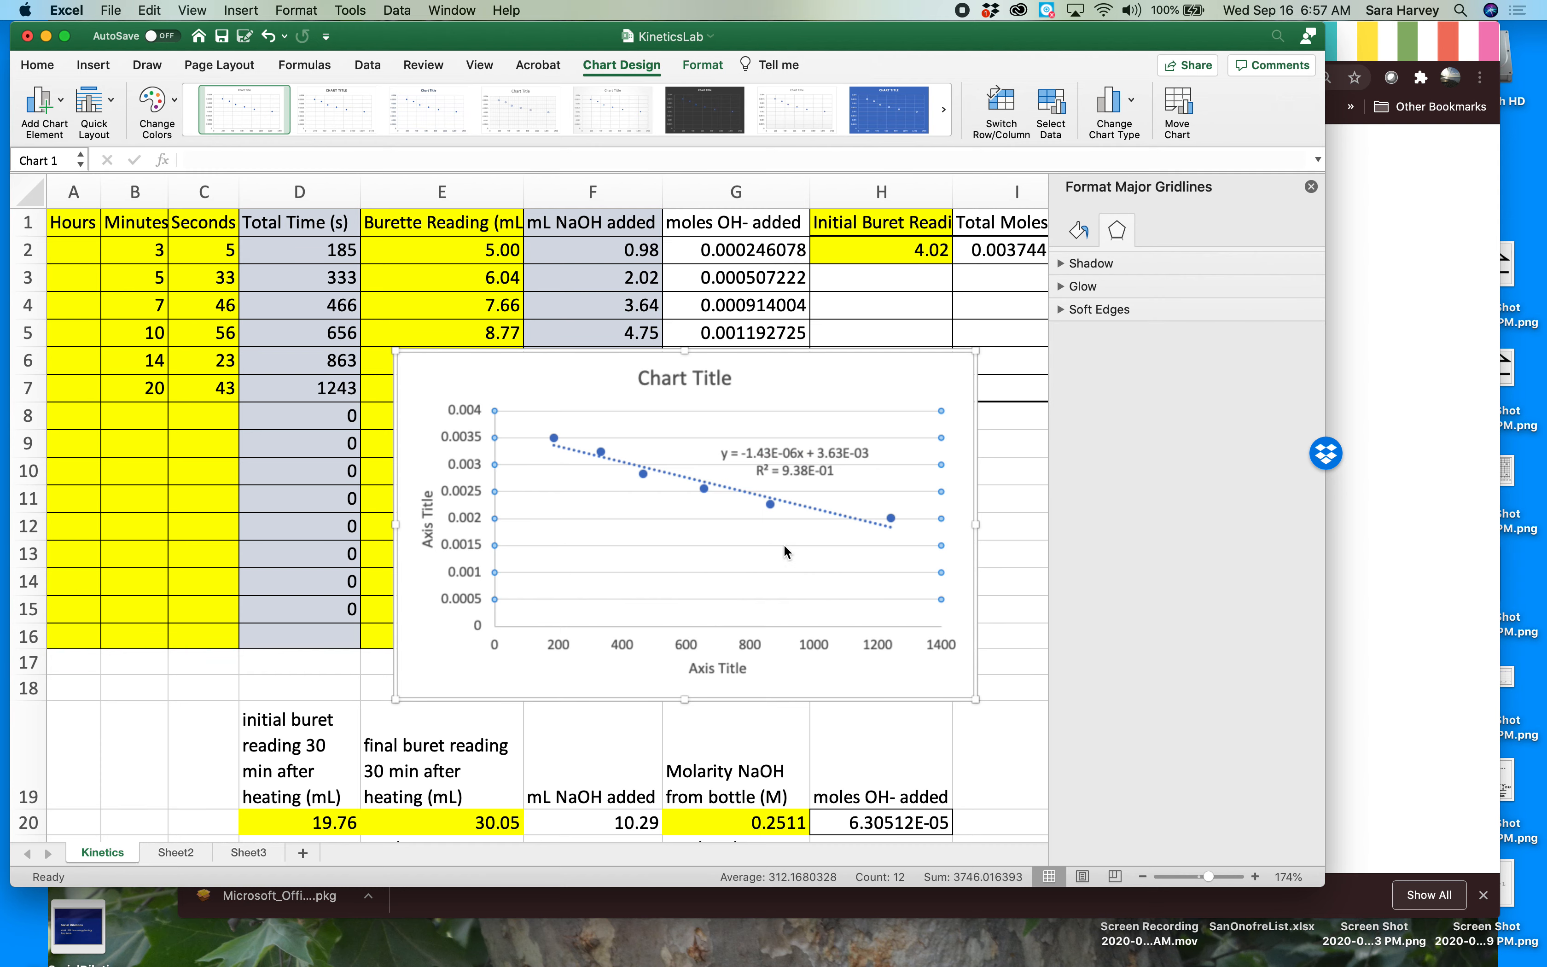
{"action": "key", "text": "Delete"}
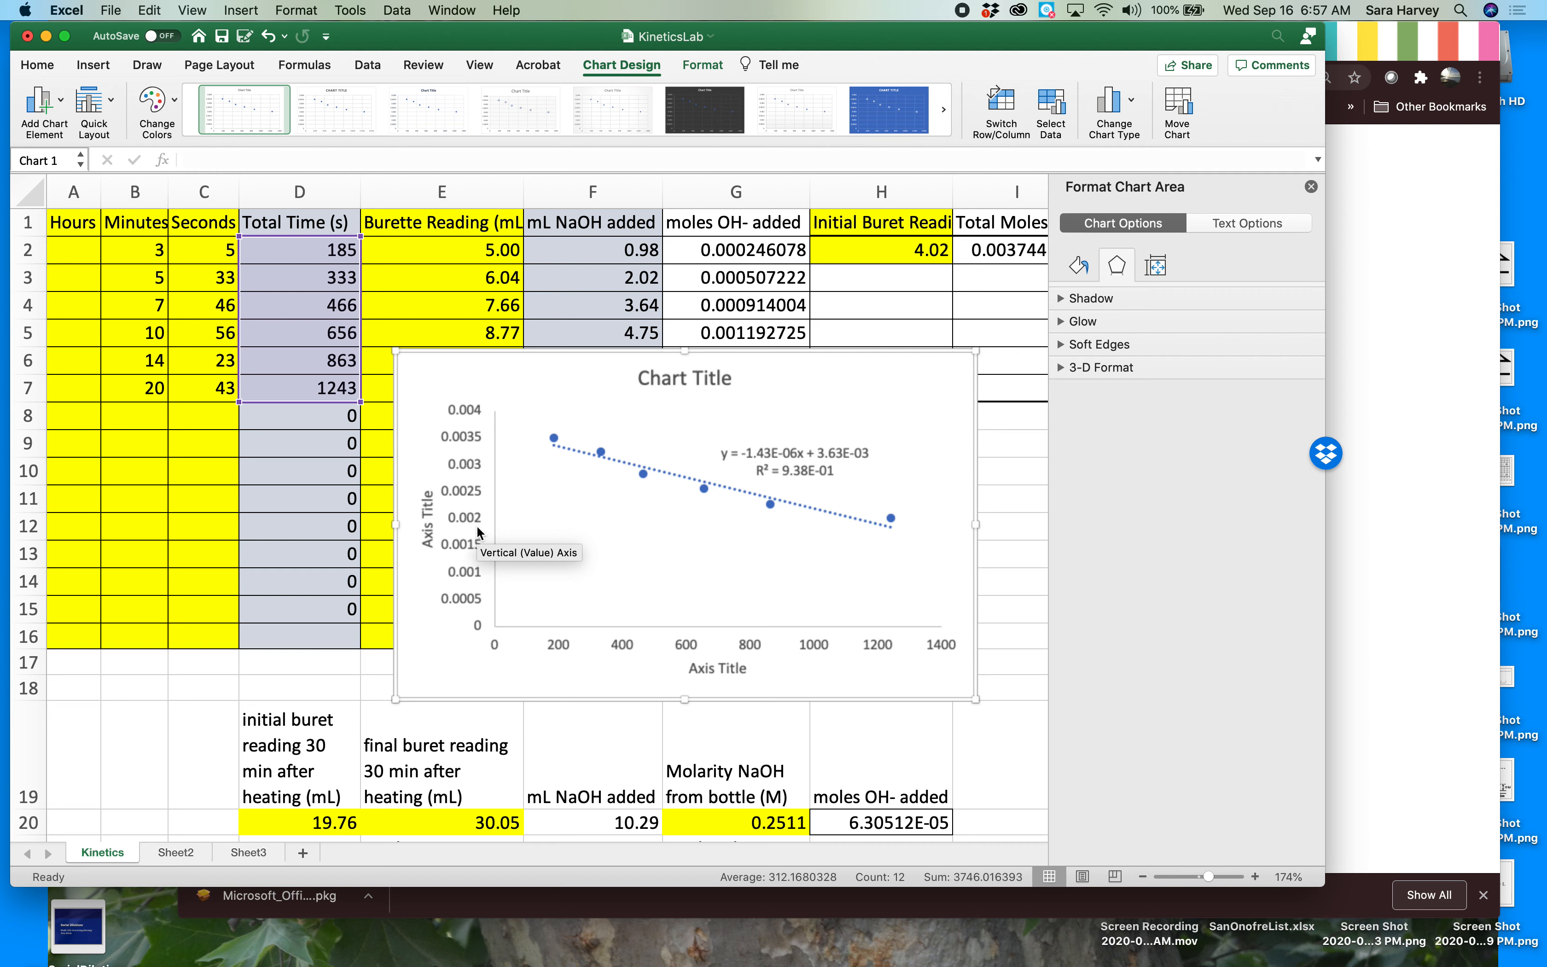
- Set the vertical axis's minimum bound to 0.002
{"action": "right_click", "coordinate": [464, 546]}
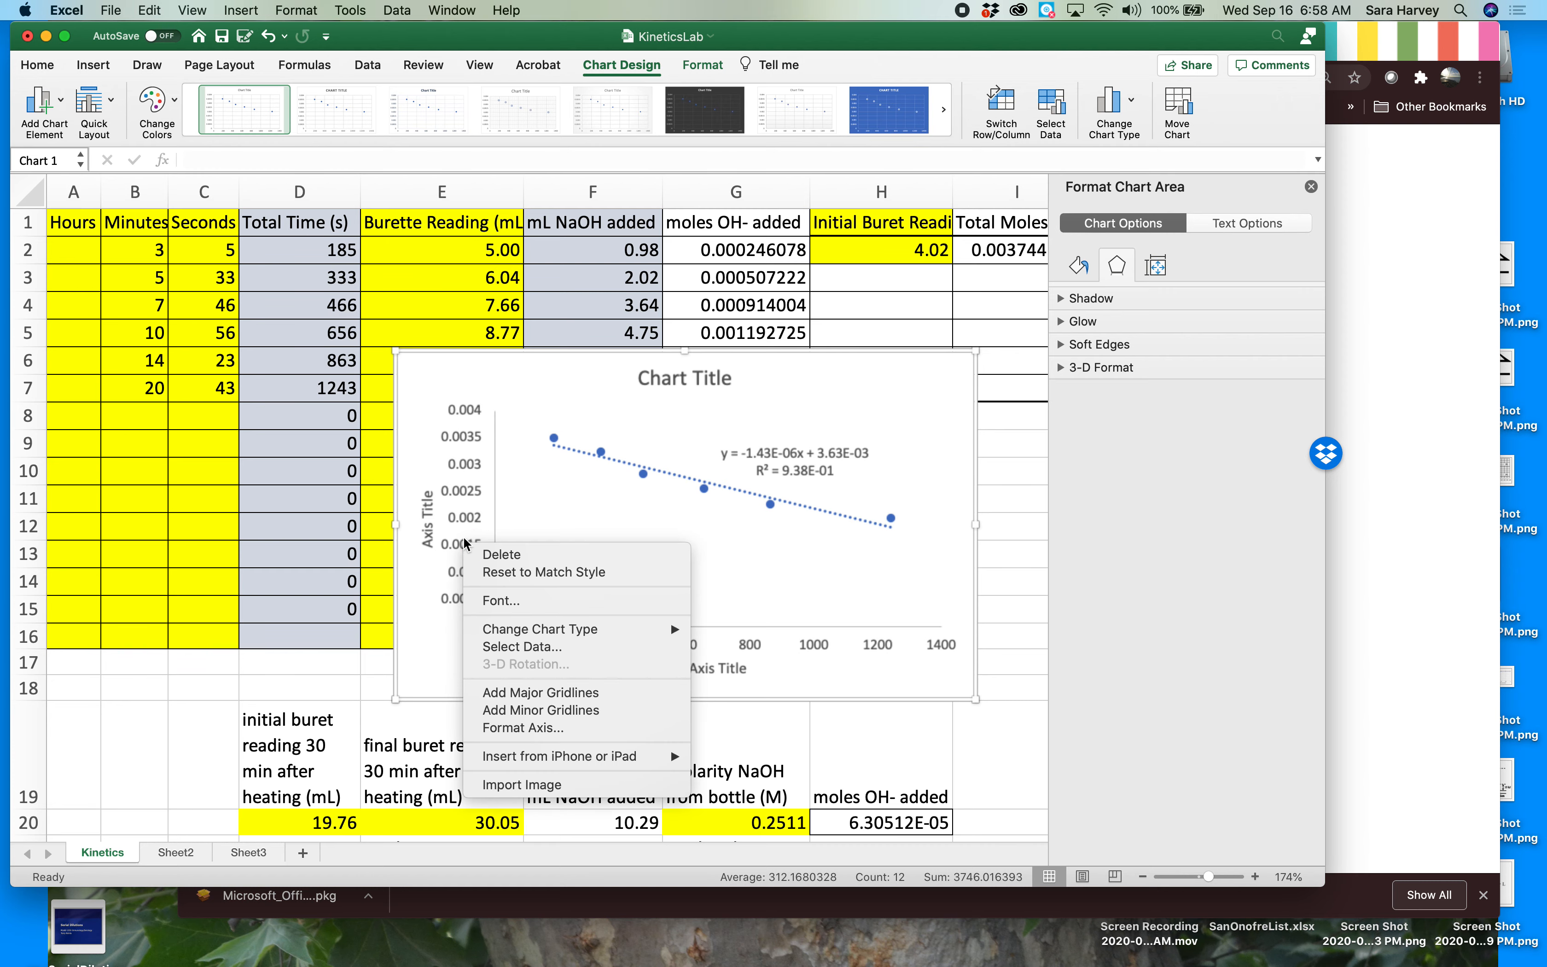
{"action": "left_click", "coordinate": [523, 728]}
{"action": "double_click", "coordinate": [1234, 360]}
{"action": "type", "text": "0.002"}
{"action": "left_click", "coordinate": [1256, 386]}
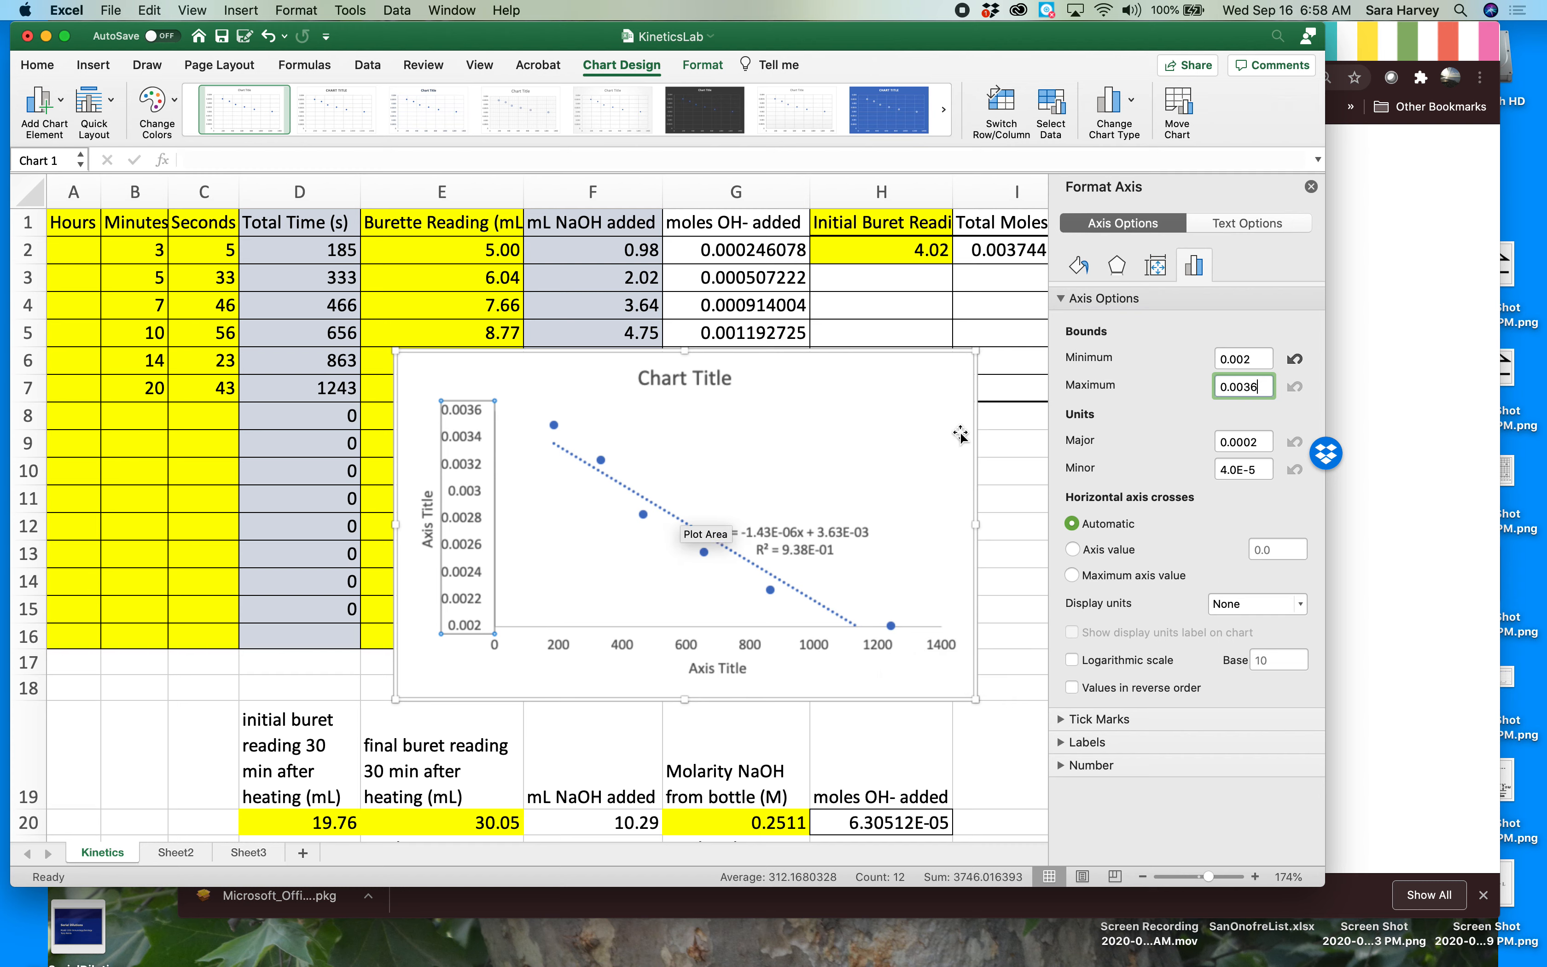
- Set the vertical axis bounds to a minimum of 0.0015 and a maximum of 0.0036, and finish formatting the chart
{"action": "left_click", "coordinate": [1257, 358]}
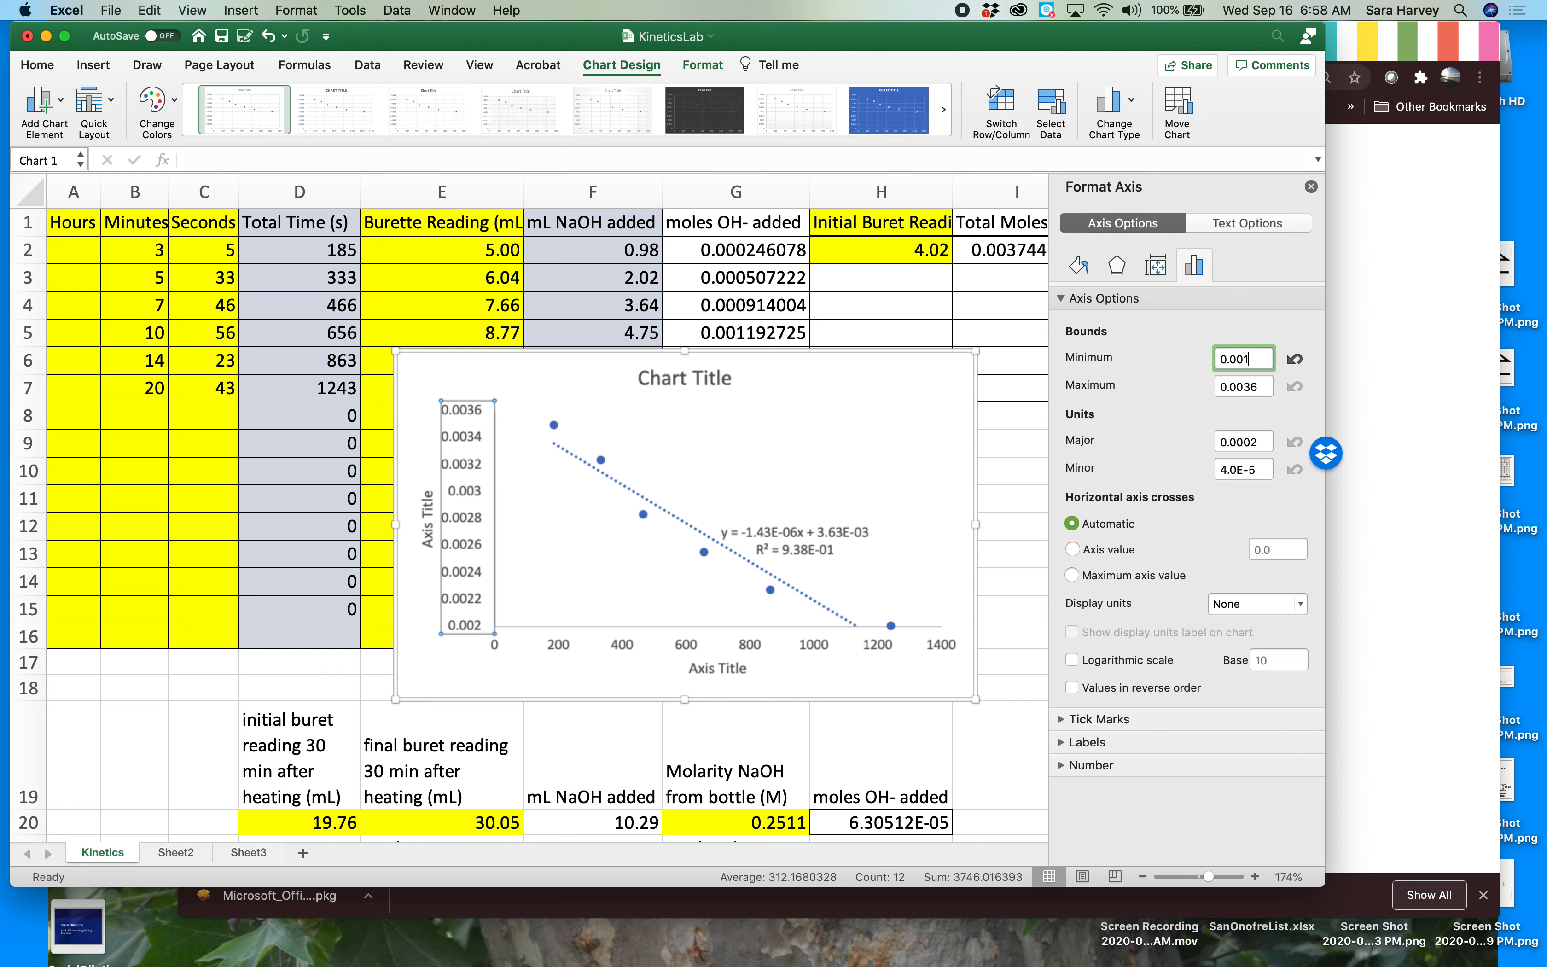
{"action": "left_click", "coordinate": [1257, 388]}
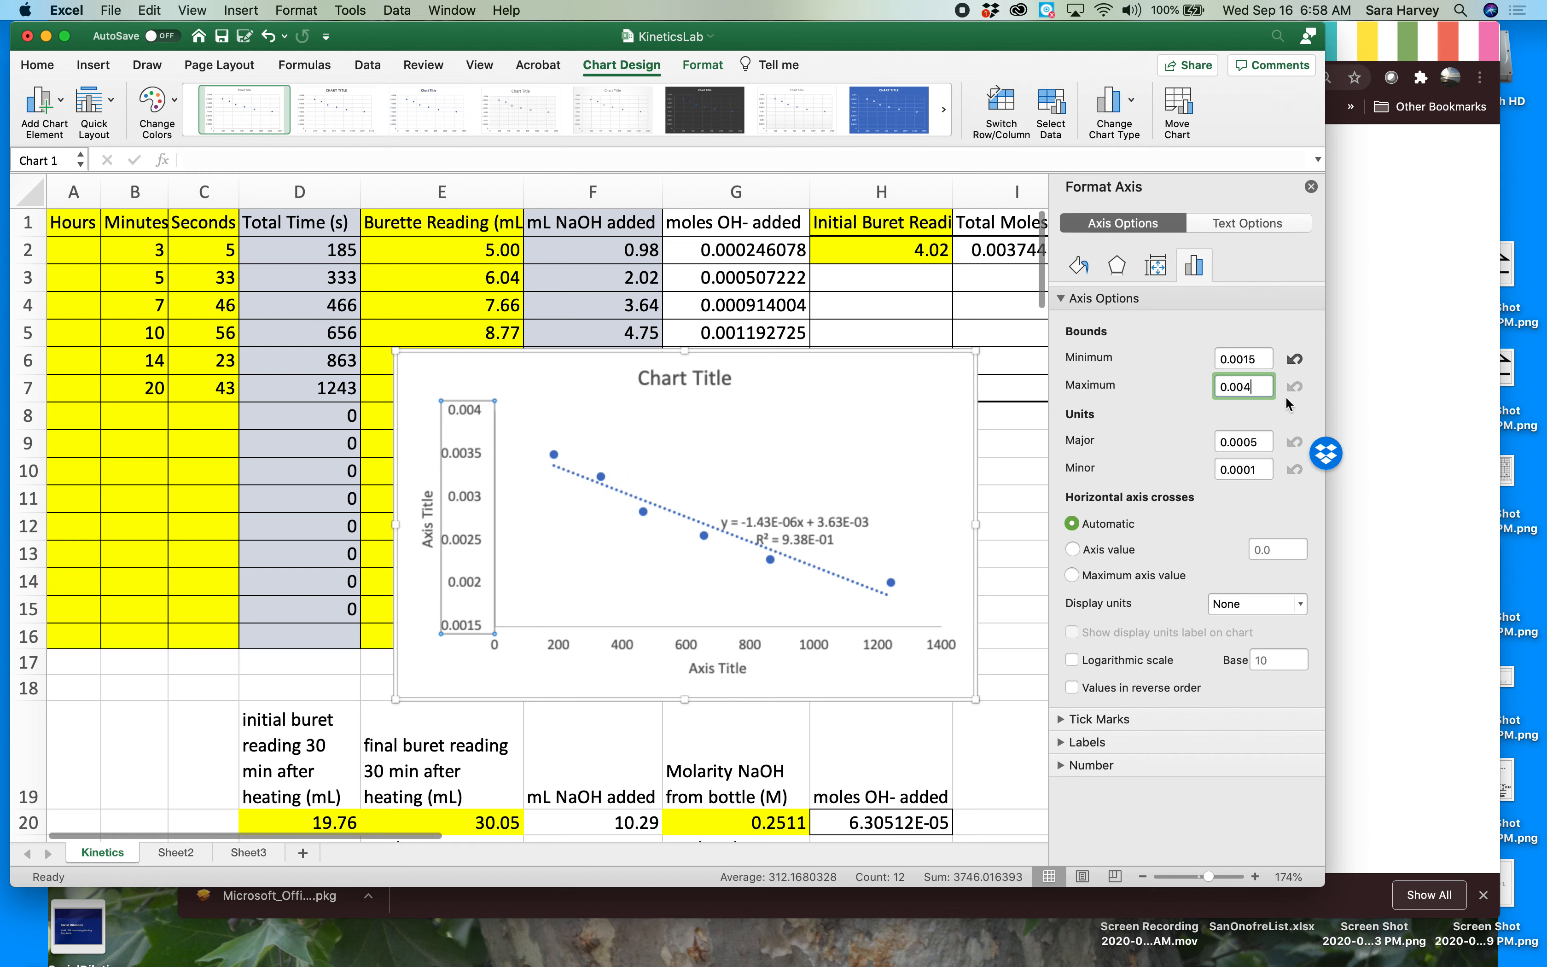
{"action": "key", "text": "BackSpace"}
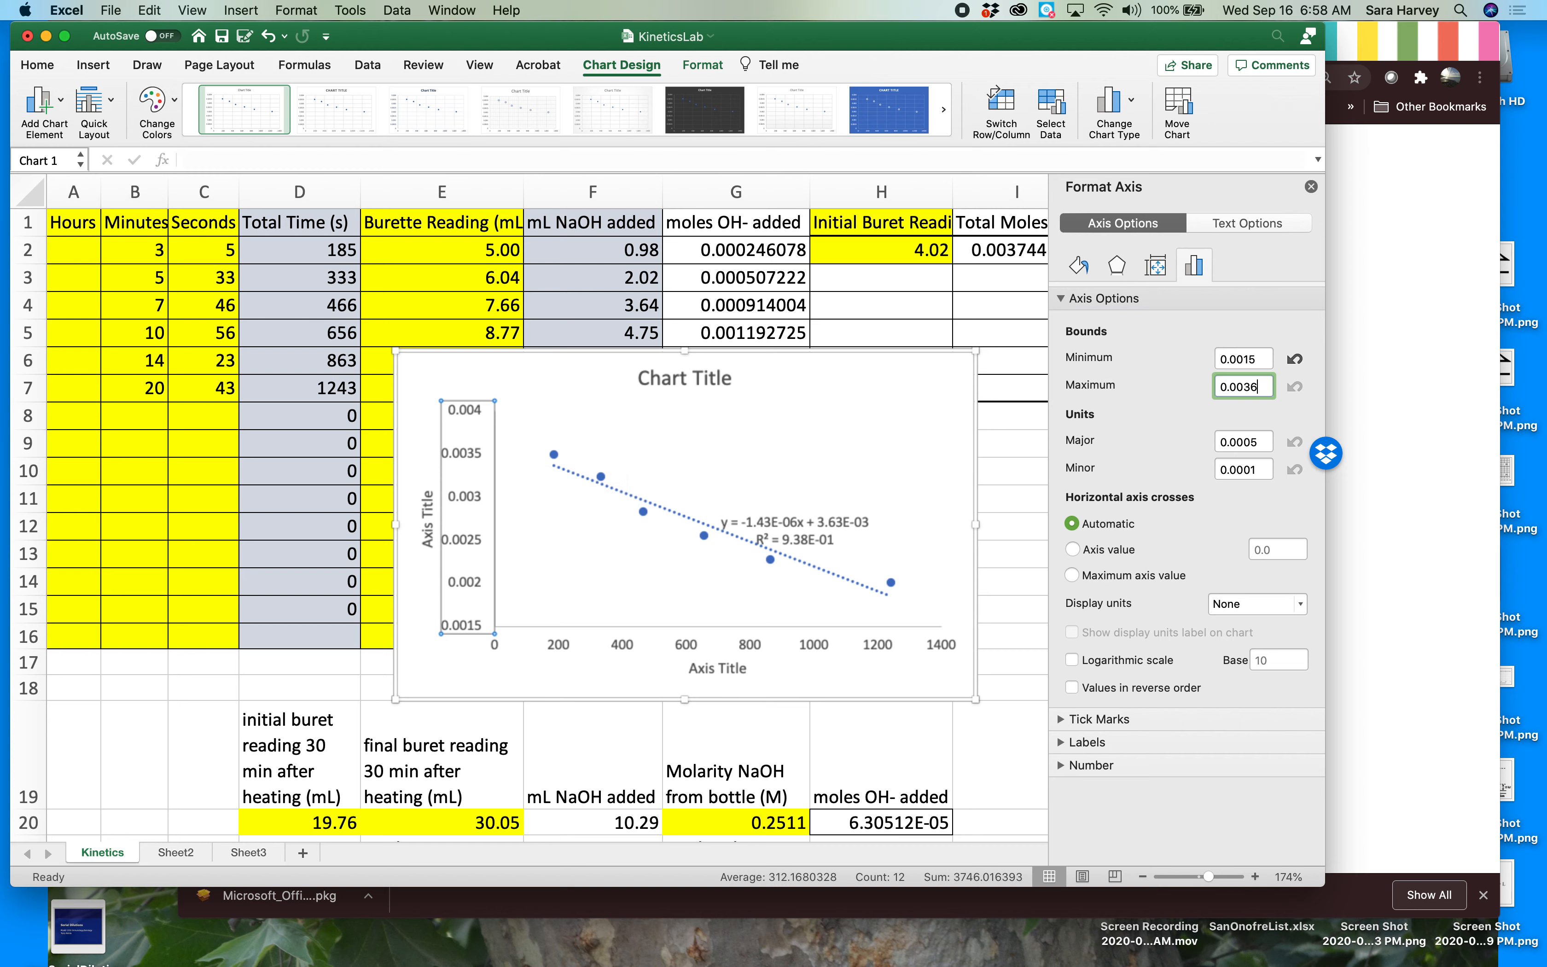
{"action": "type", "text": "36"}
{"action": "left_click", "coordinate": [1237, 441]}
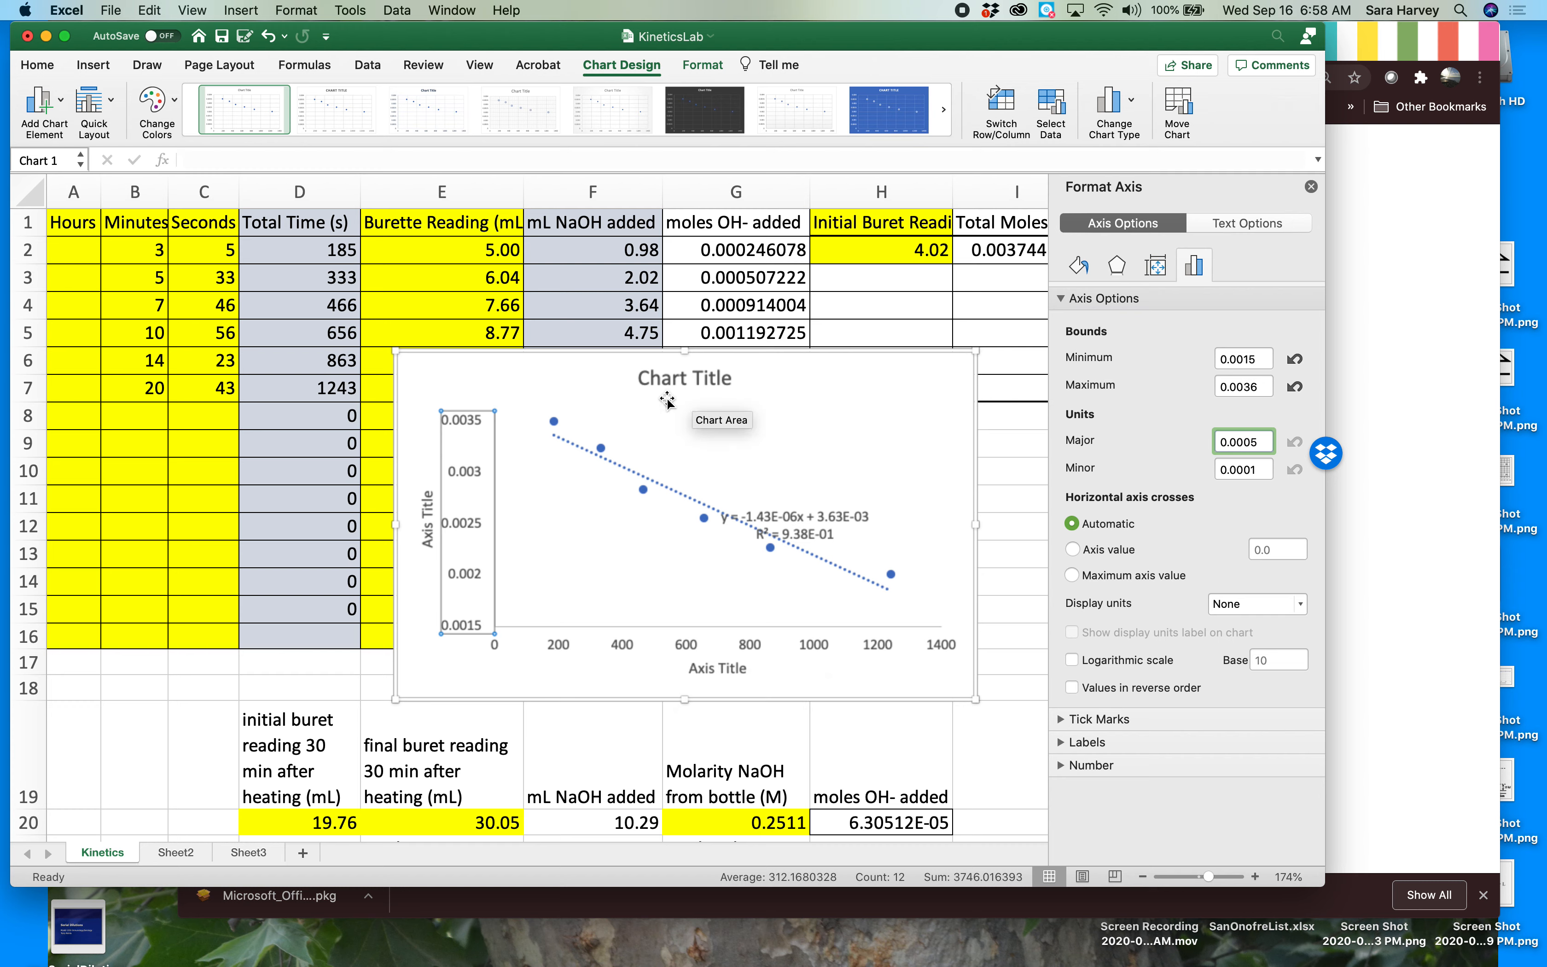
{"action": "left_click", "coordinate": [1311, 187]}
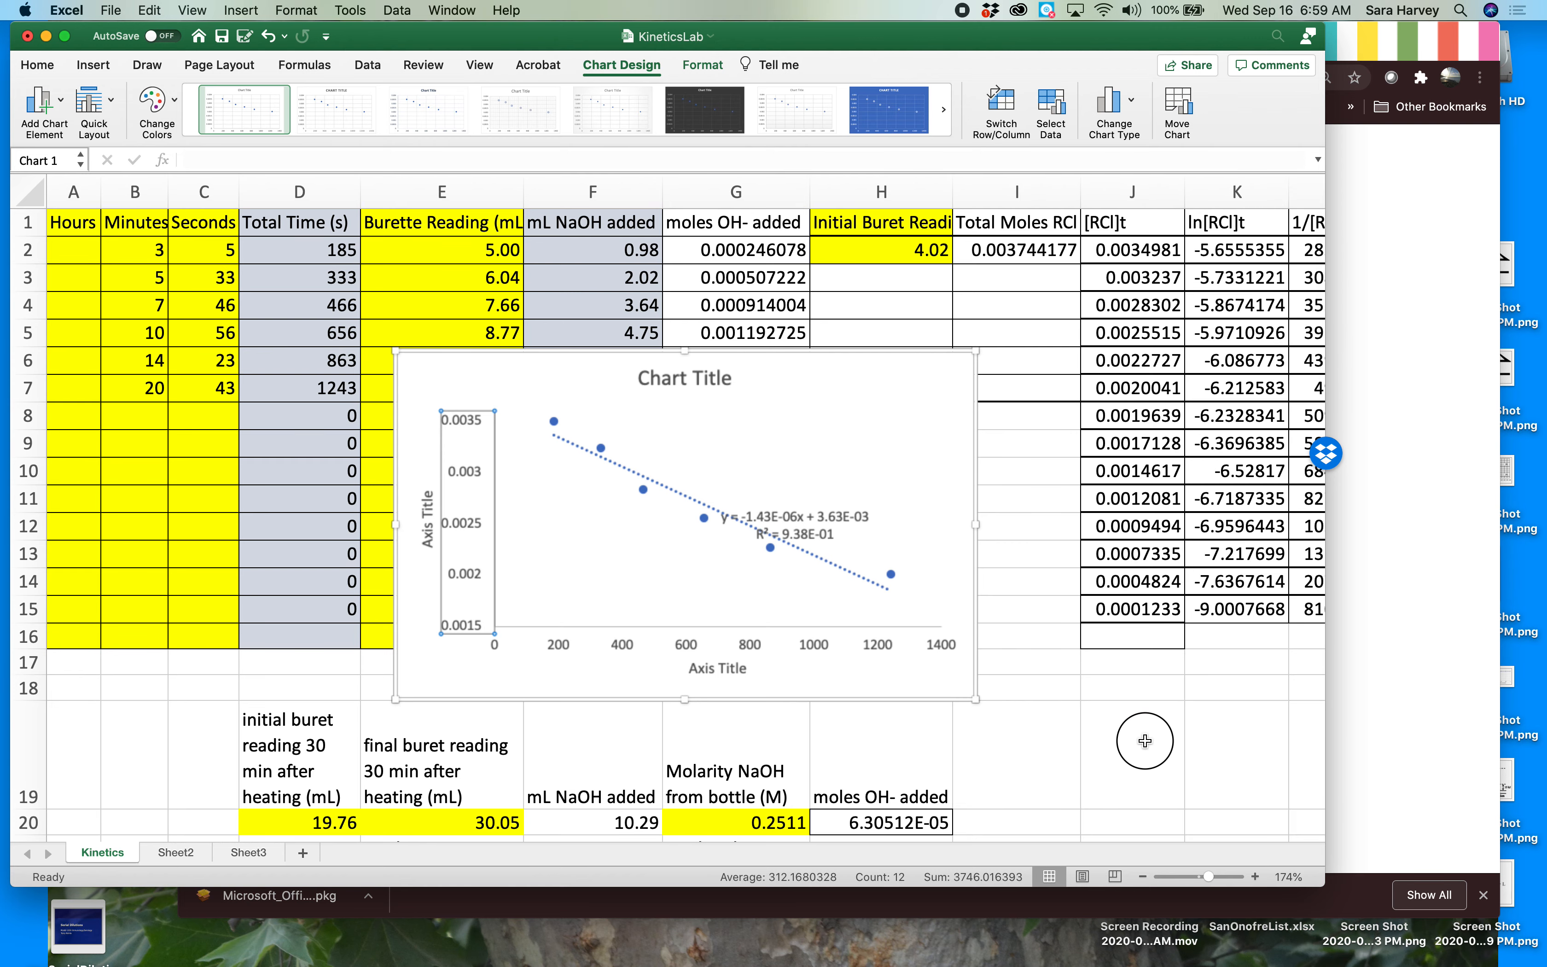
{"action": "left_click", "coordinate": [1137, 739]}
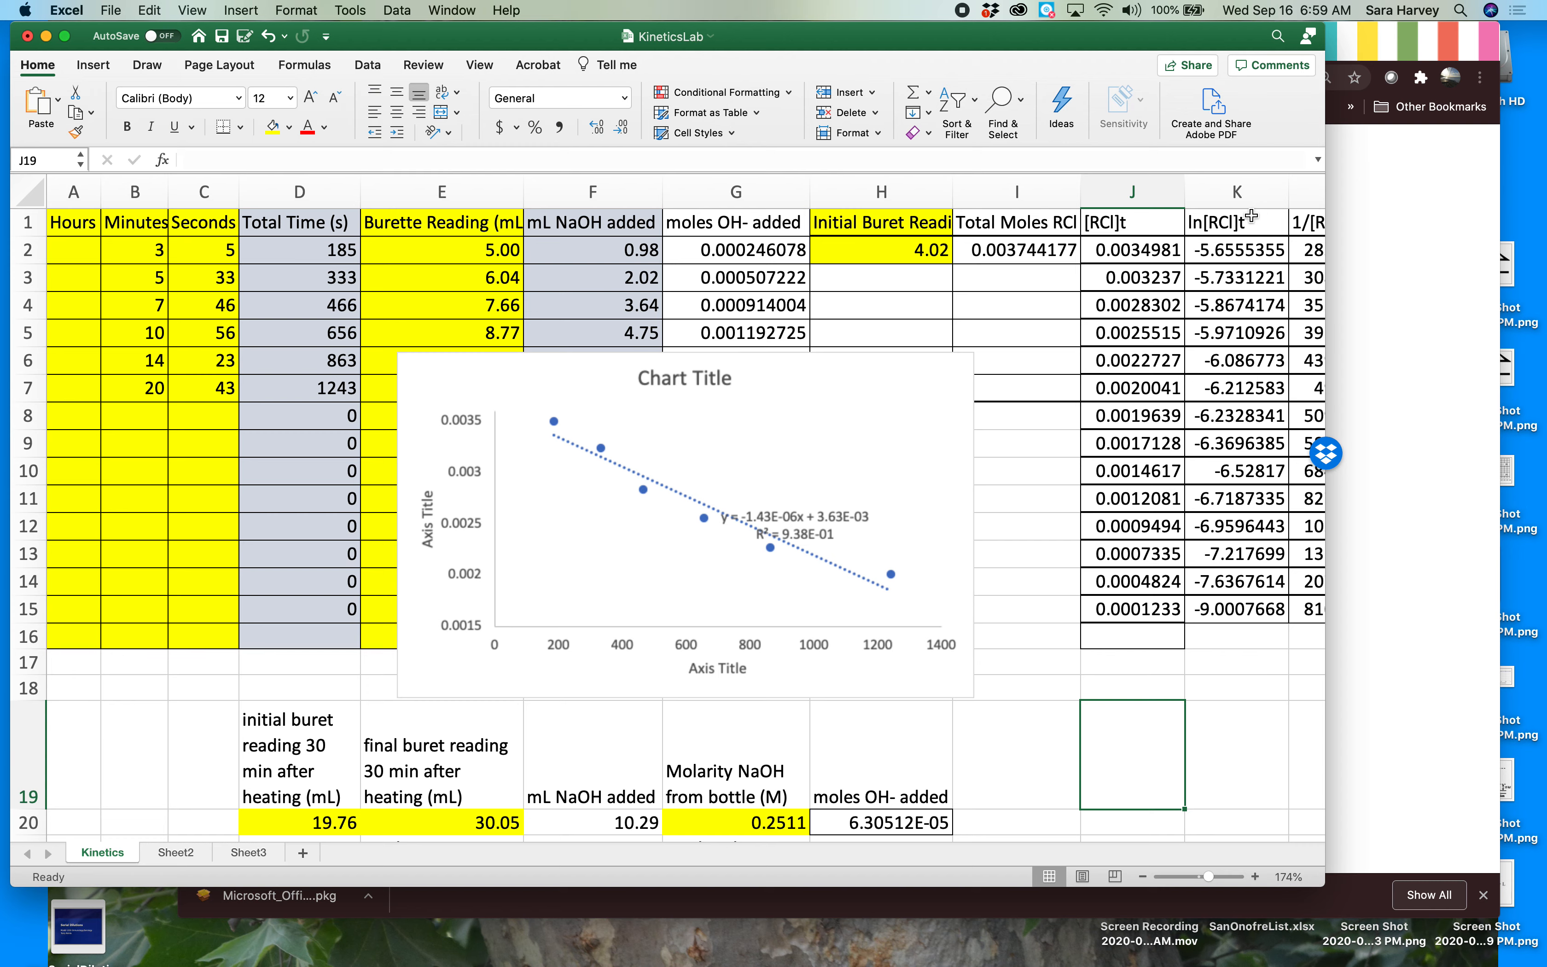
- Highlight the ln[RCl]t column and the 1/[RCl]t column to examine the data for further plots
{"action": "left_click", "coordinate": [1230, 221]}
{"action": "left_click", "coordinate": [1237, 192]}
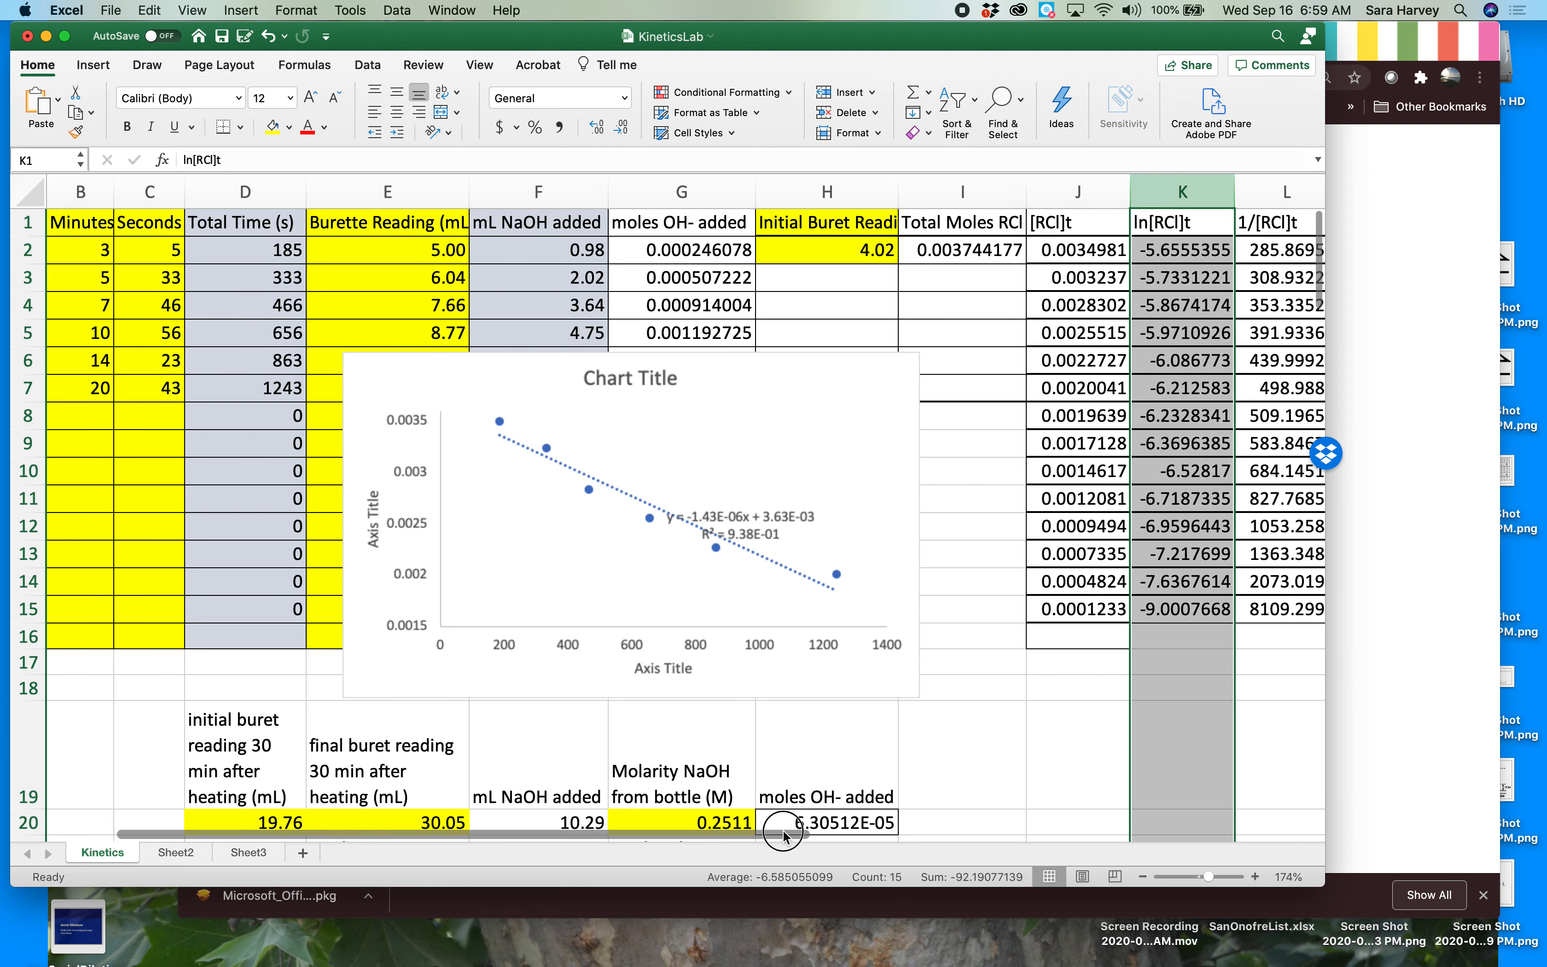
{"action": "scroll", "coordinate": [745, 837], "scroll_direction": "right", "scroll_amount": 2}
{"action": "left_click", "coordinate": [1290, 190]}
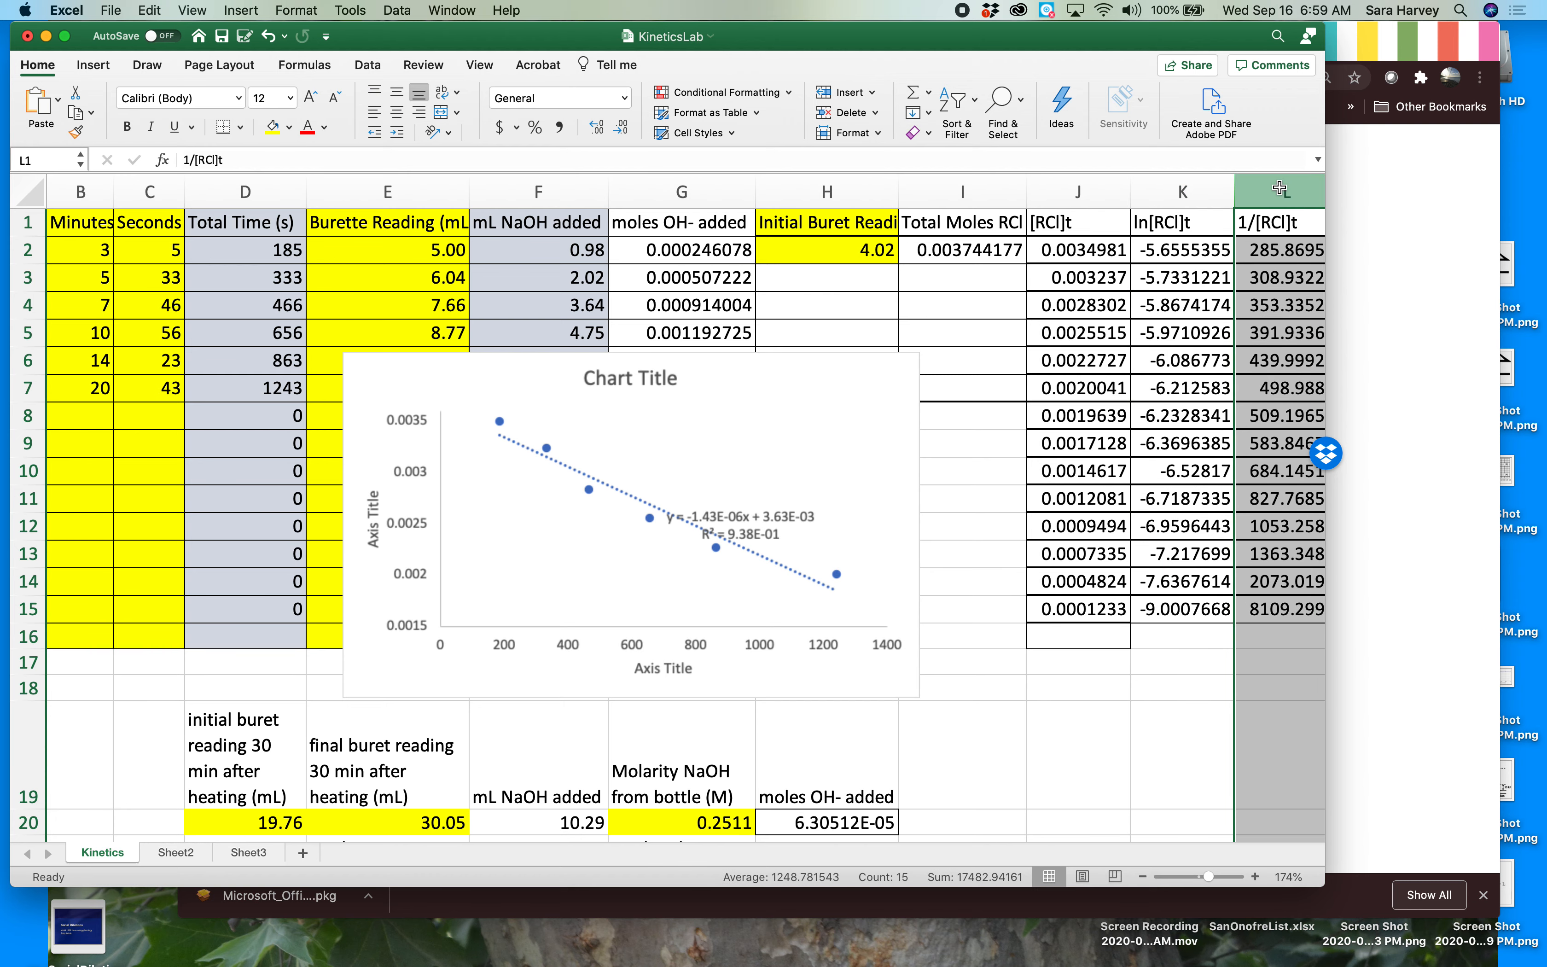